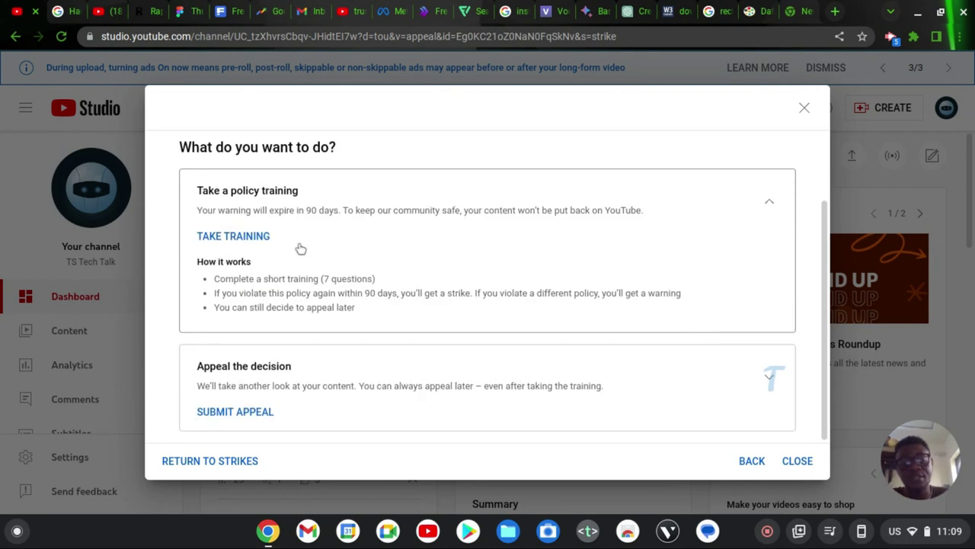
- Start the policy training and read its introduction through the Harmful or Dangerous section
click(241, 237)
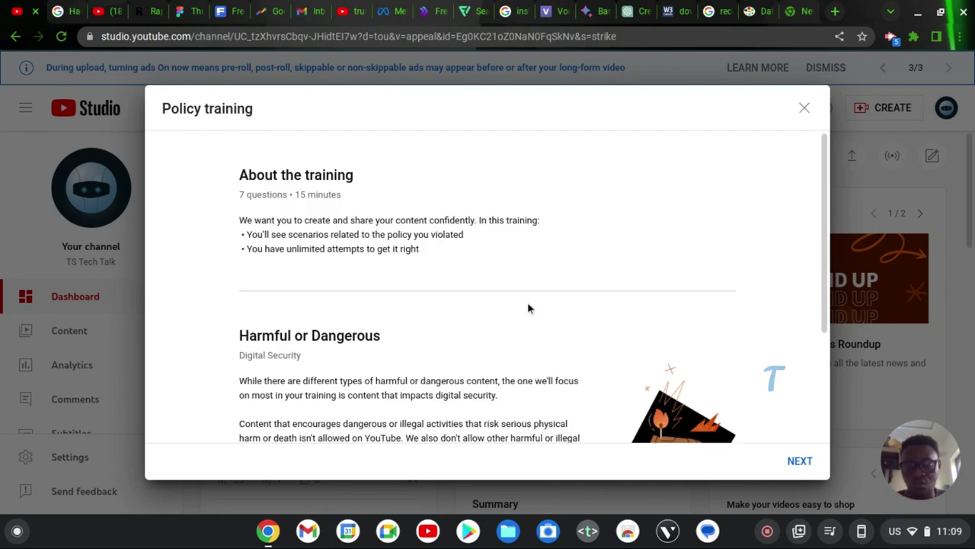
scroll(528, 305, down, 2)
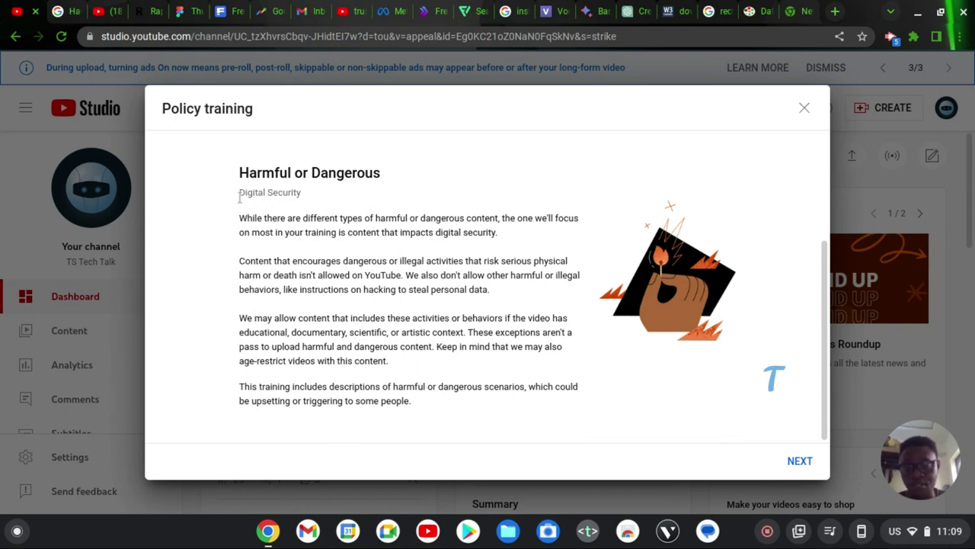
scroll(239, 196, up, 2)
scroll(240, 197, down, 2)
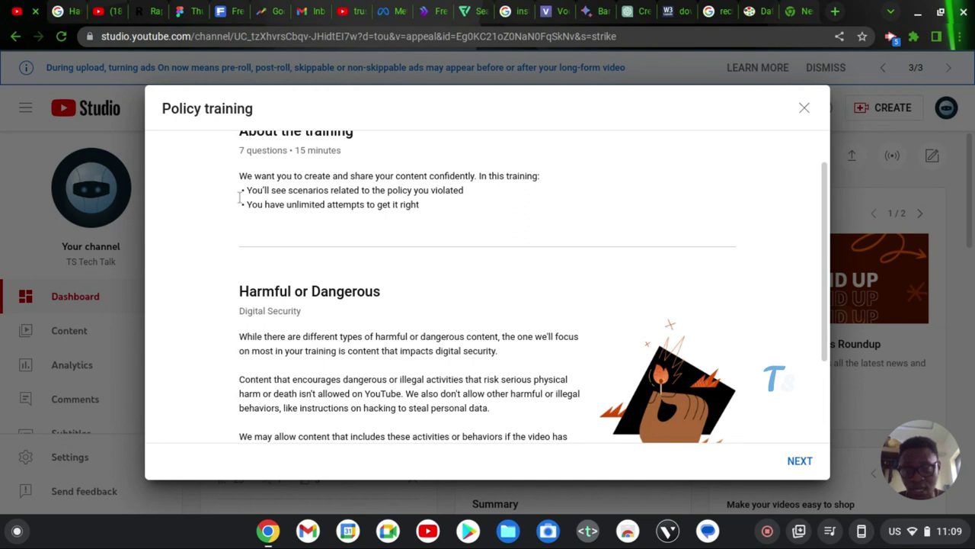
scroll(240, 196, down, 1)
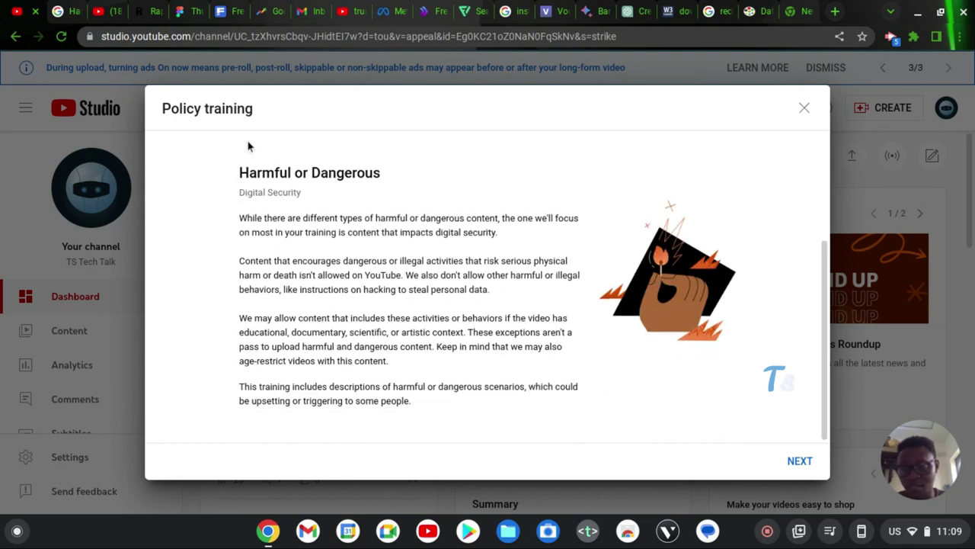
- Copy the entire Harmful or Dangerous section, from its heading through the final paragraph about upsetting scenarios
drag(239, 172, 609, 407)
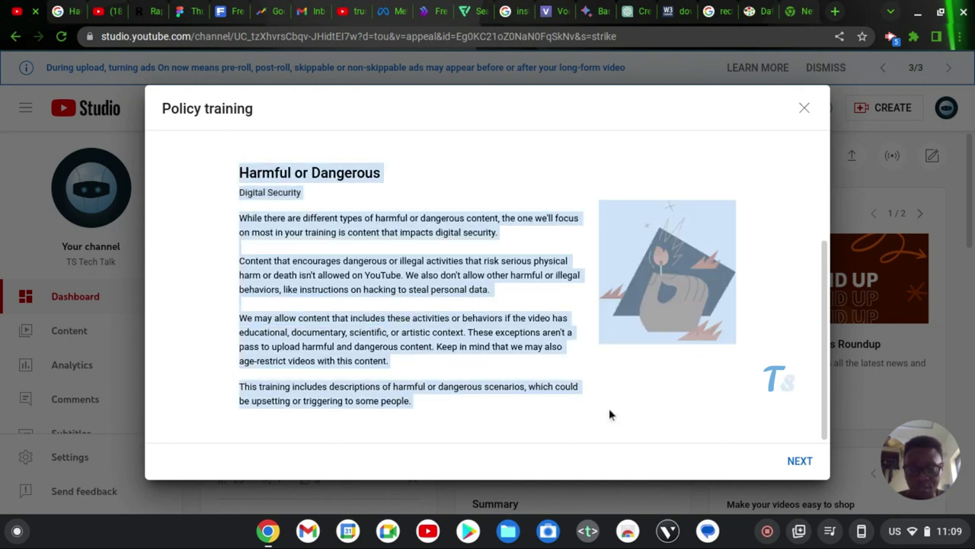
click(466, 411)
drag(411, 401, 239, 207)
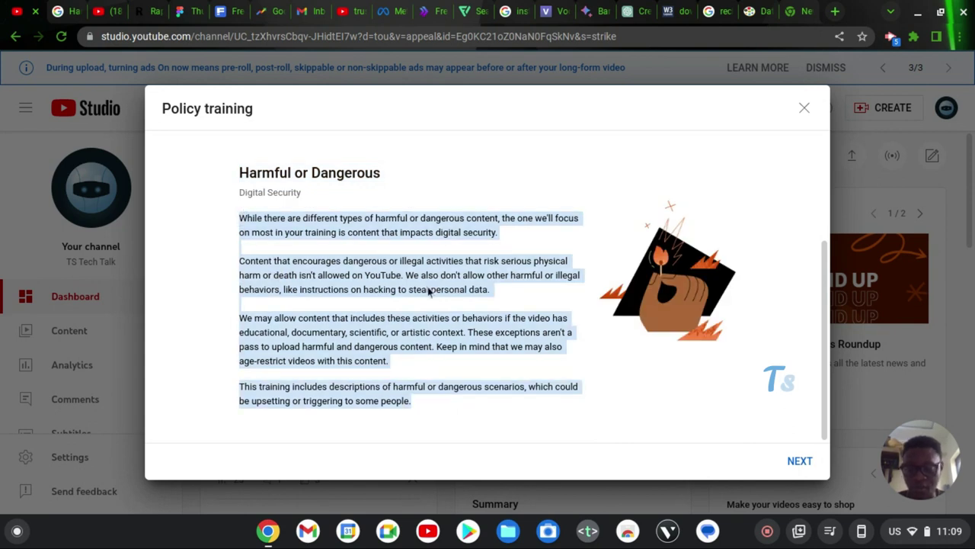
shift+click(241, 172)
key(ctrl+c)
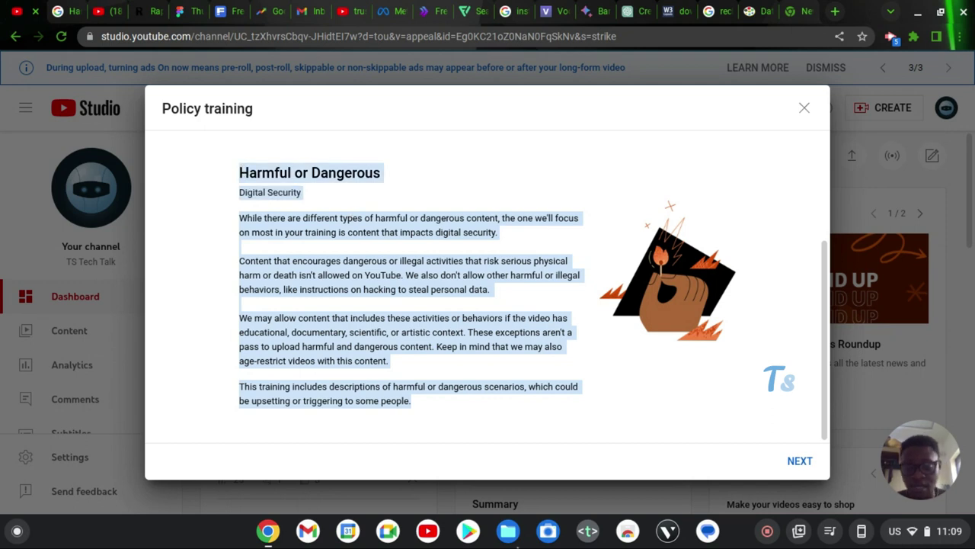
- Paste the copied policy text into the blank Untitled 1 document in the Text app and return to the YouTube Studio training
click(593, 533)
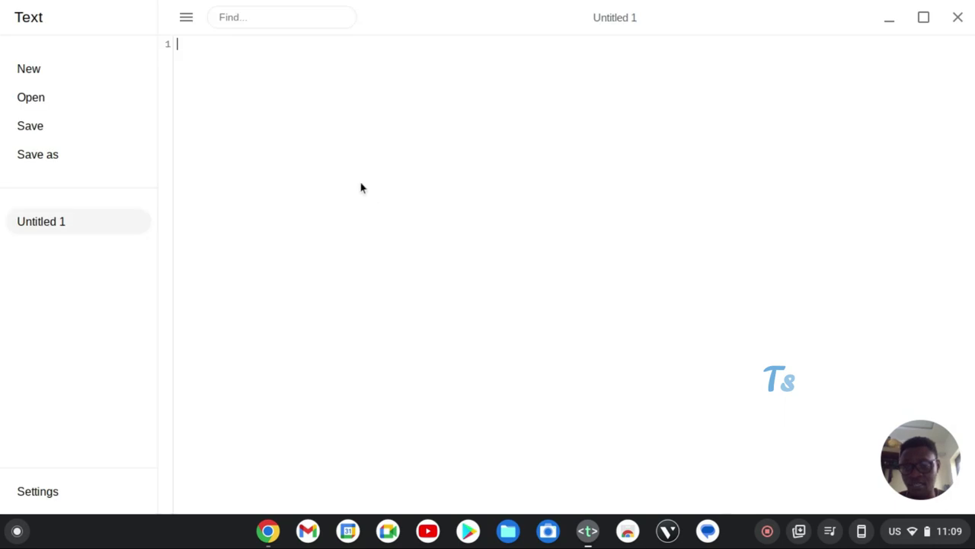
key(ctrl+v)
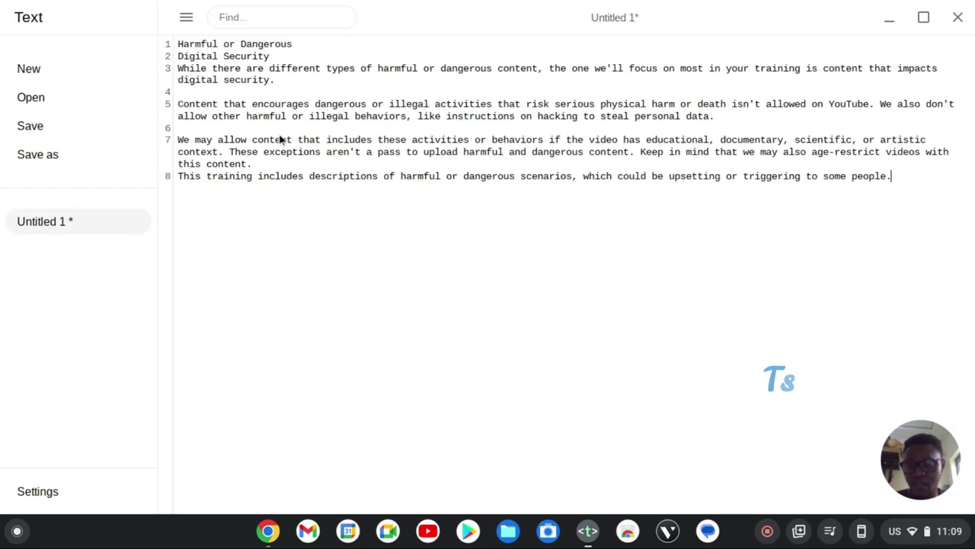
key(alt+Tab)
click(423, 214)
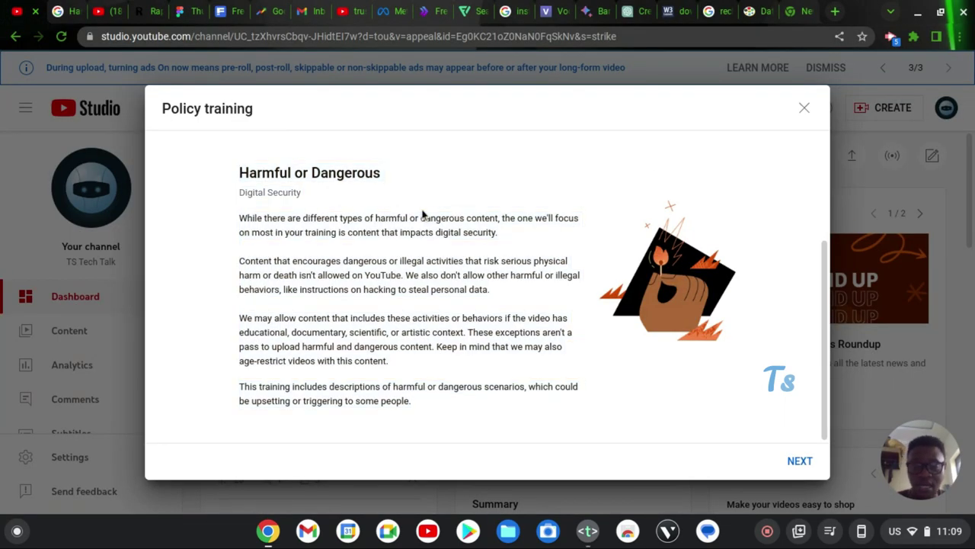
- Answer question 1 on the age-restriction bypass video with "Yes, it is", check it, review the feedback and continue to question 2
click(799, 462)
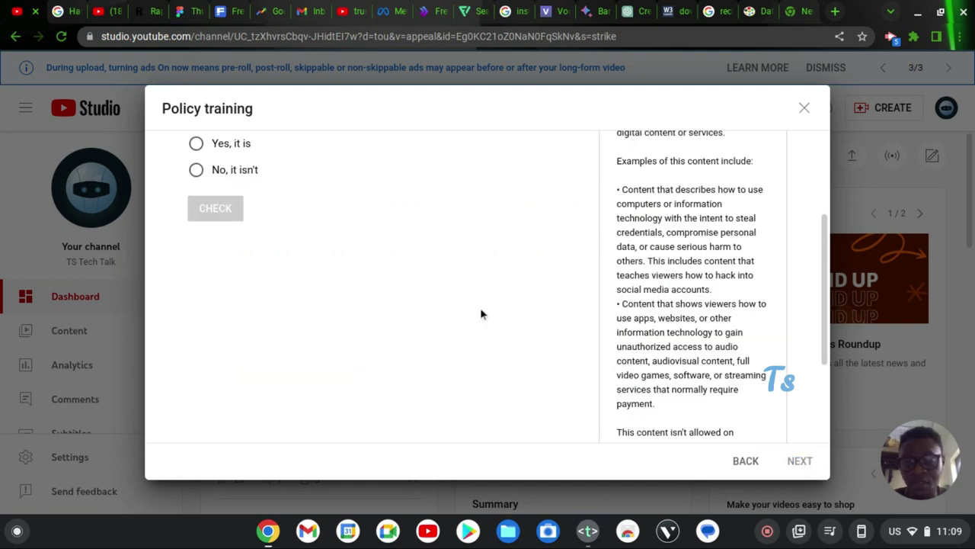
scroll(480, 313, up, 3)
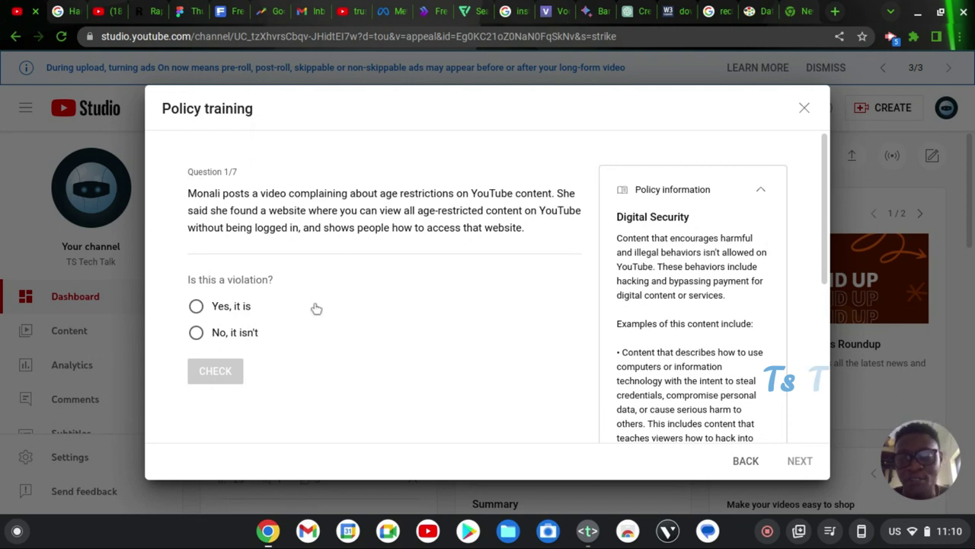
click(244, 311)
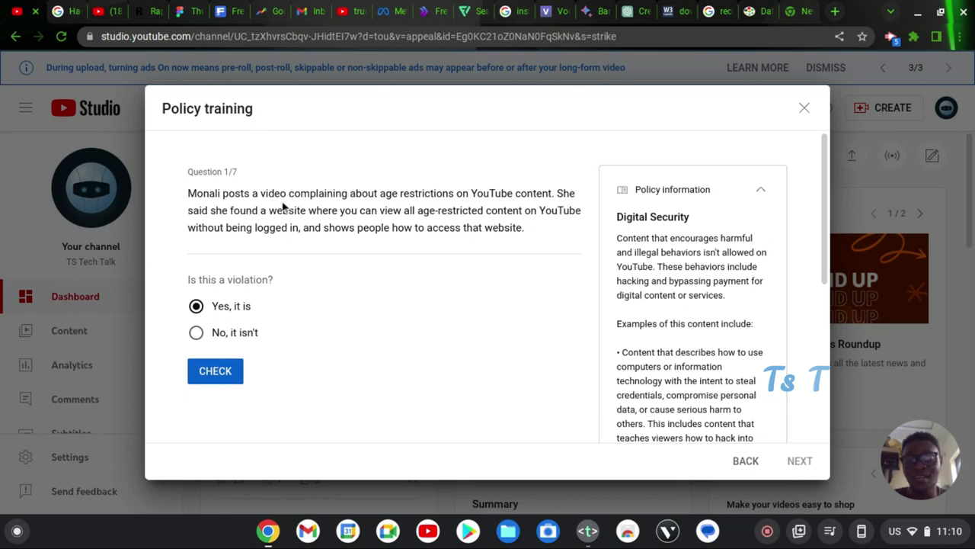
click(209, 377)
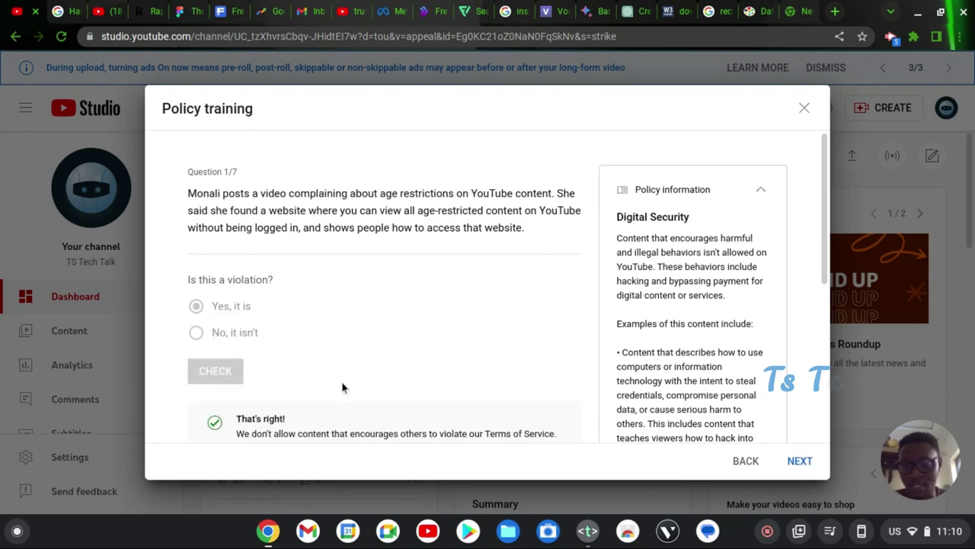
scroll(342, 387, down, 1)
drag(492, 365, 245, 335)
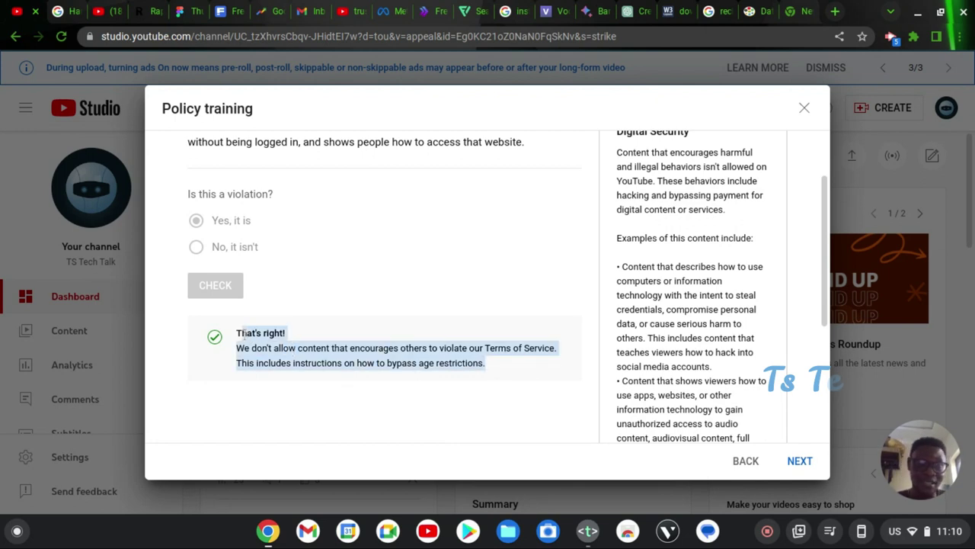
click(575, 345)
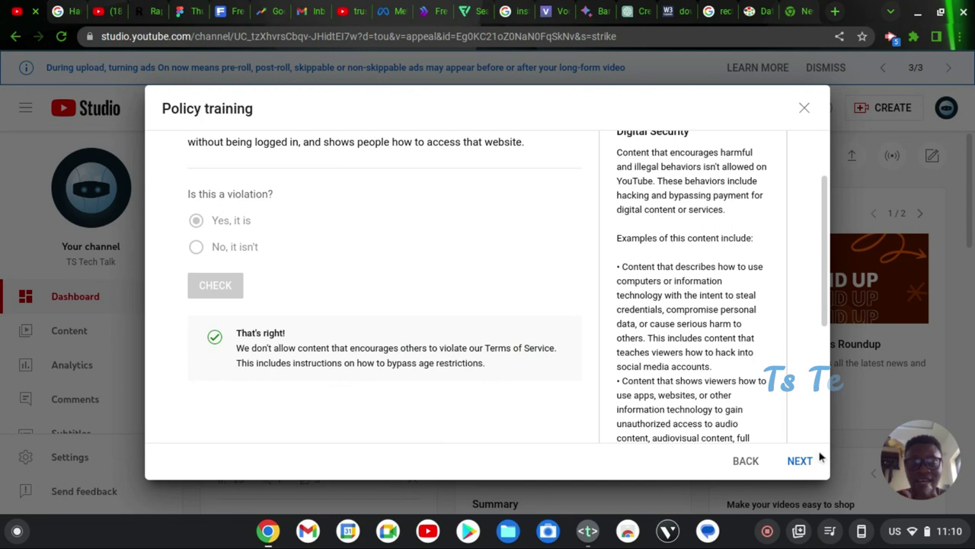
click(800, 460)
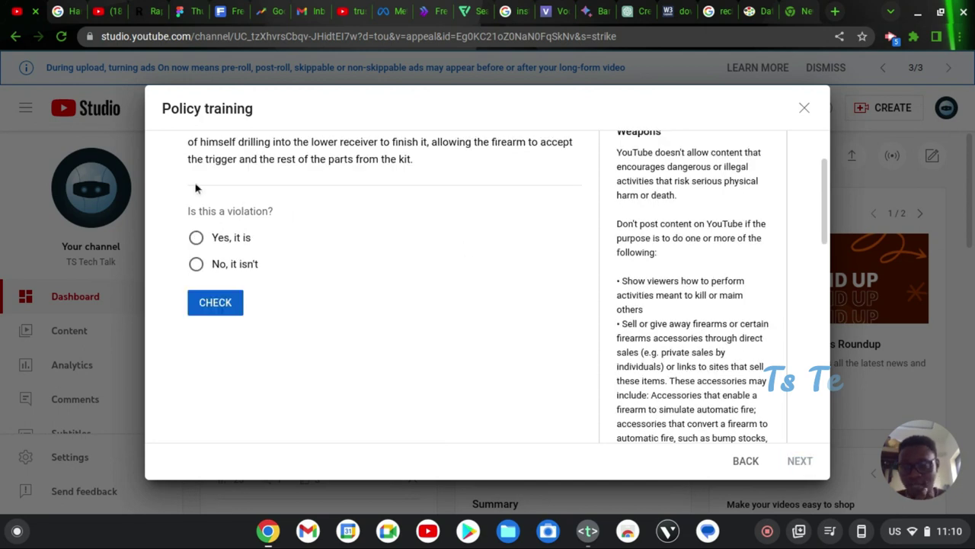
- Try answering question 2 on the unfinished lower receiver with "No, it isn't" and check the feedback
scroll(318, 192, up, 2)
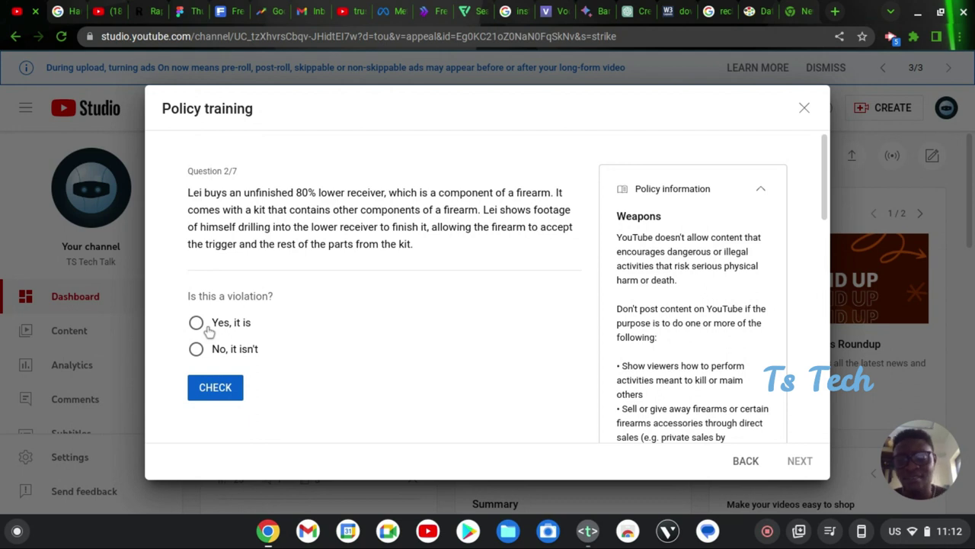
click(198, 349)
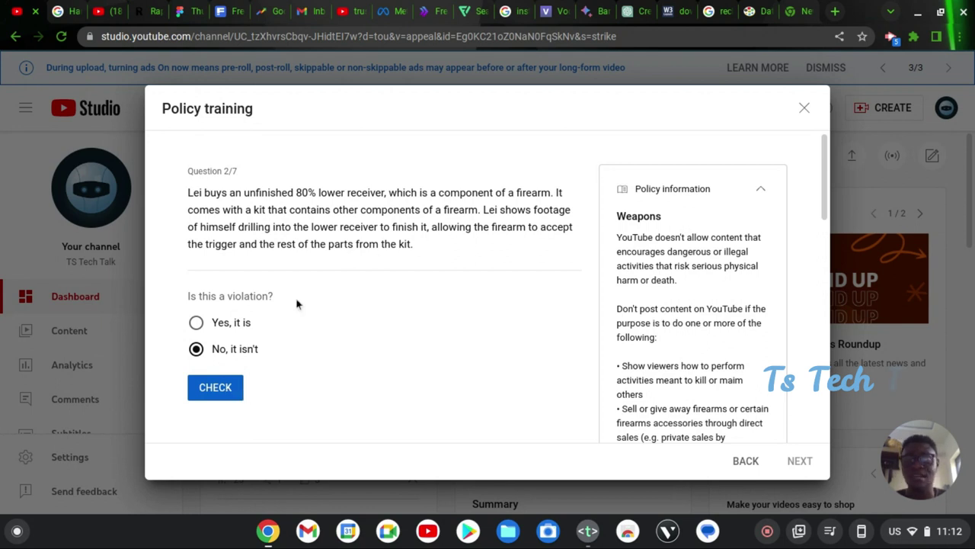
click(215, 388)
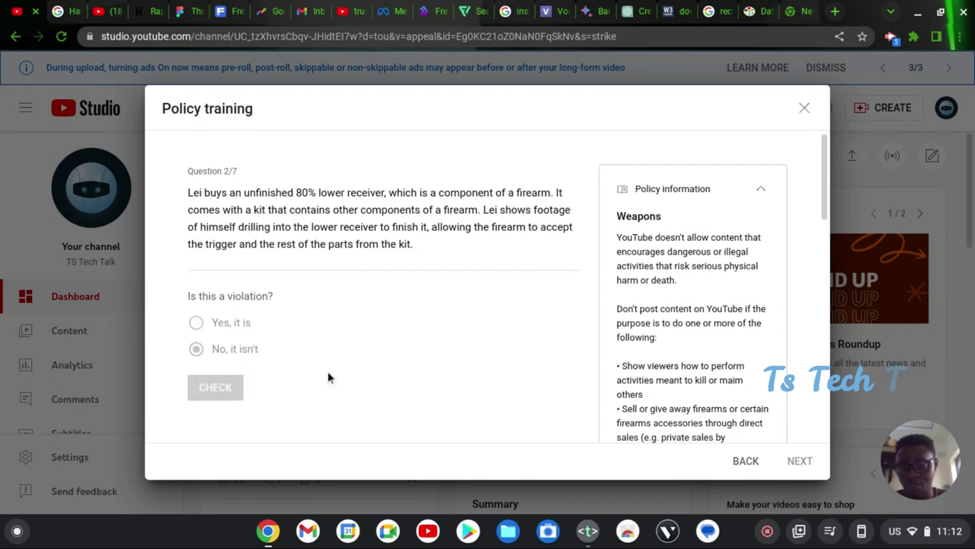
scroll(343, 371, down, 1)
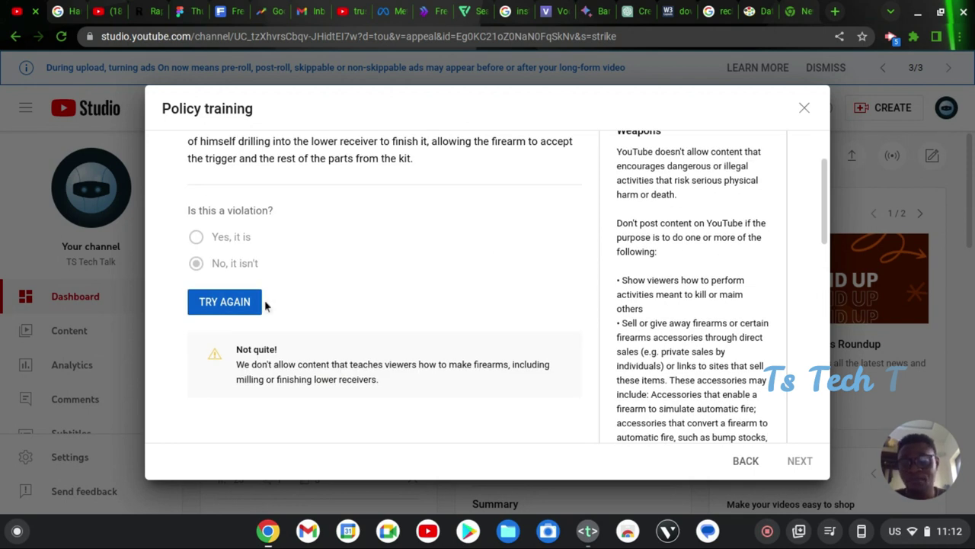
- Retry question 2 with the answer "Yes, it is", check it, review the explanation and continue to question 3
click(245, 307)
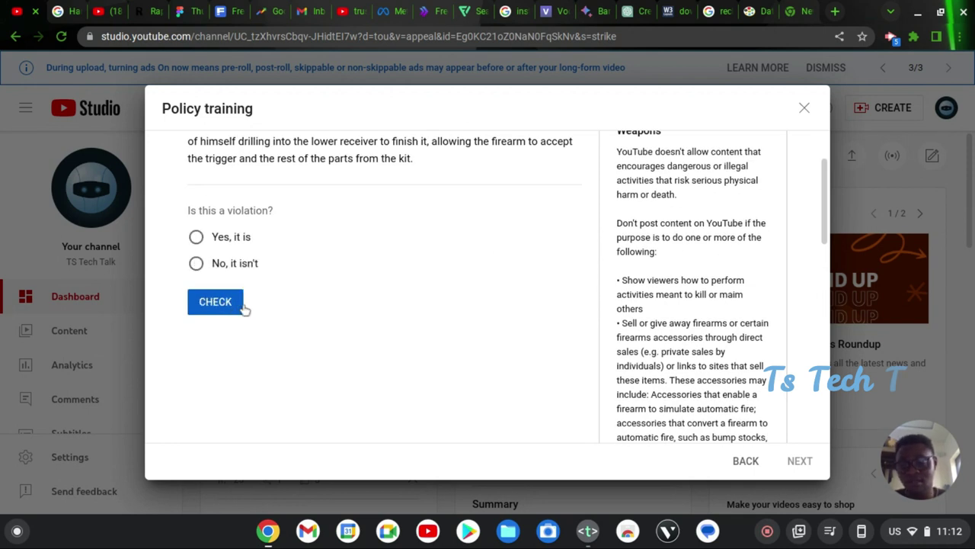
scroll(218, 239, up, 1)
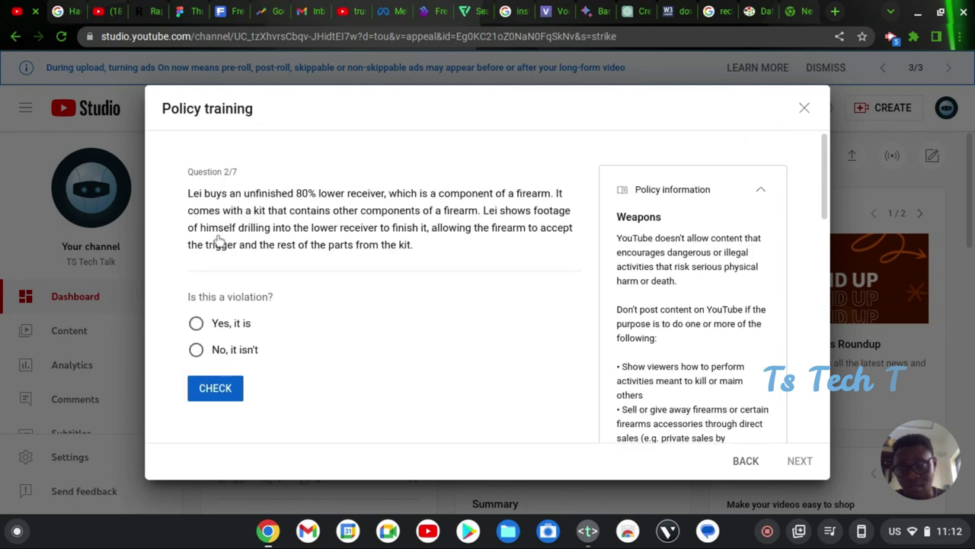
click(197, 320)
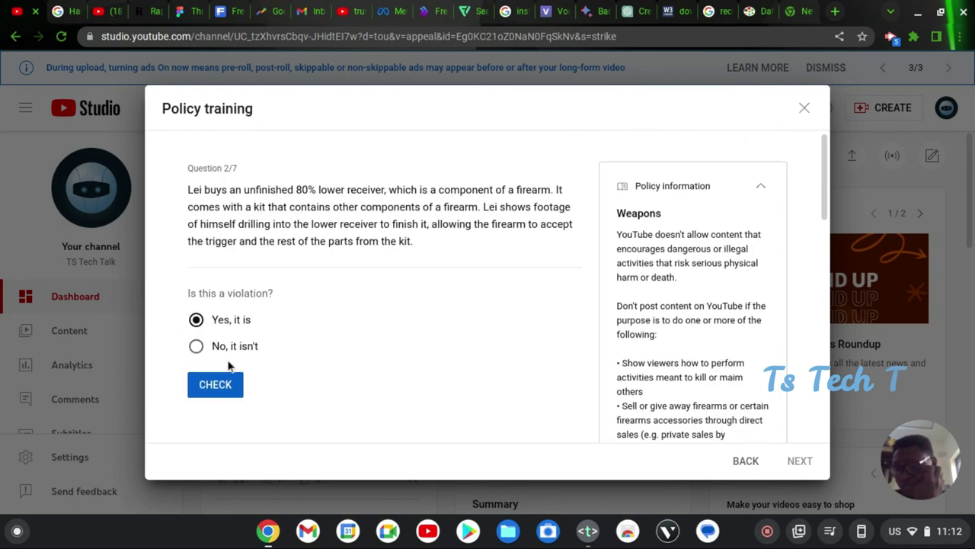
click(226, 392)
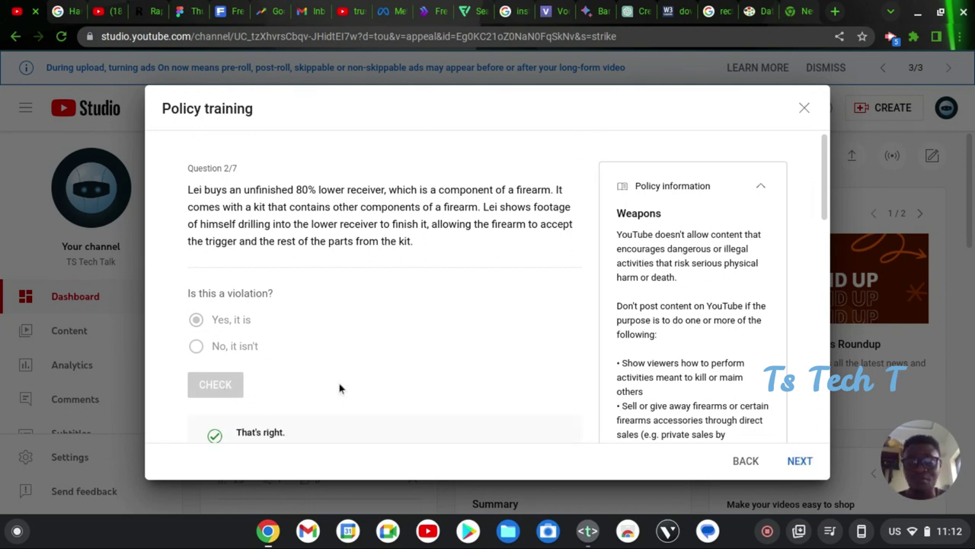
scroll(340, 389, down, 3)
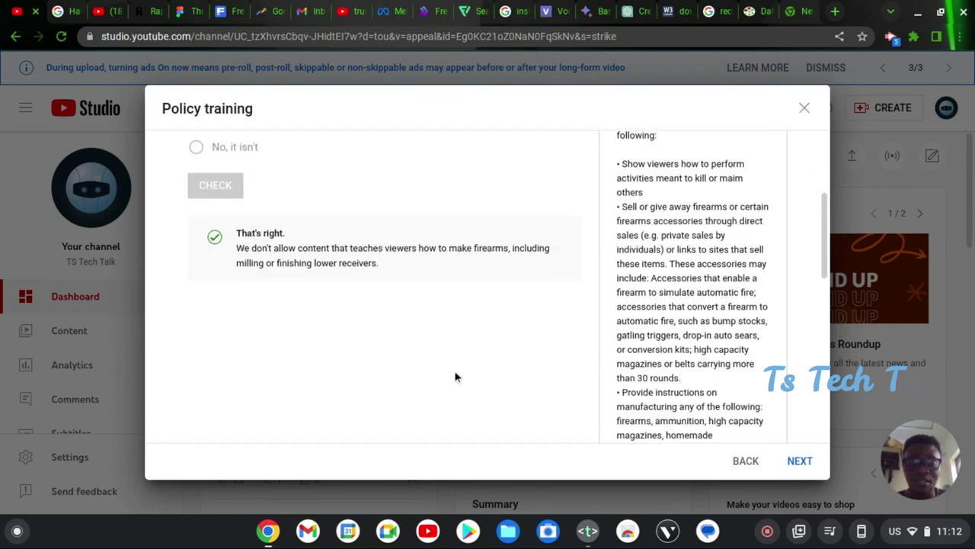
scroll(457, 374, down, 2)
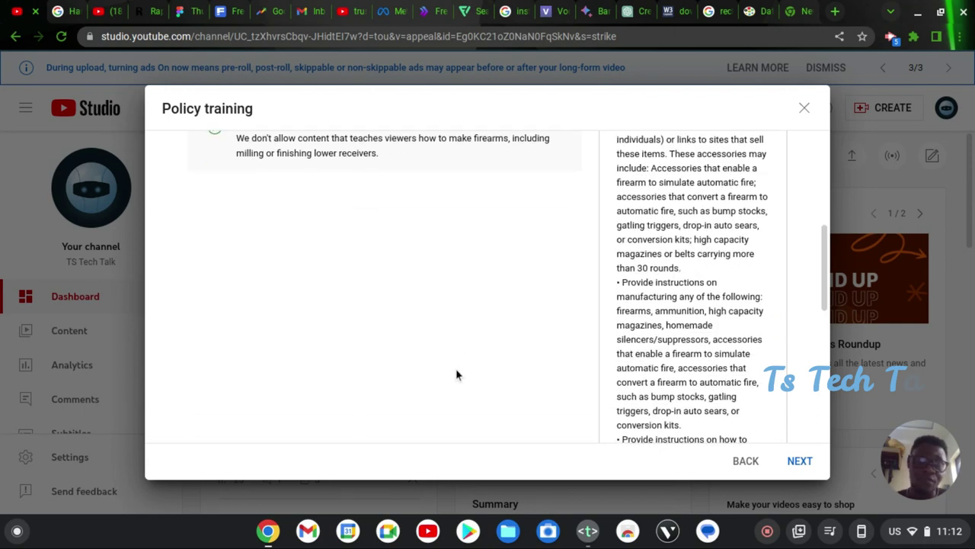
scroll(457, 374, up, 5)
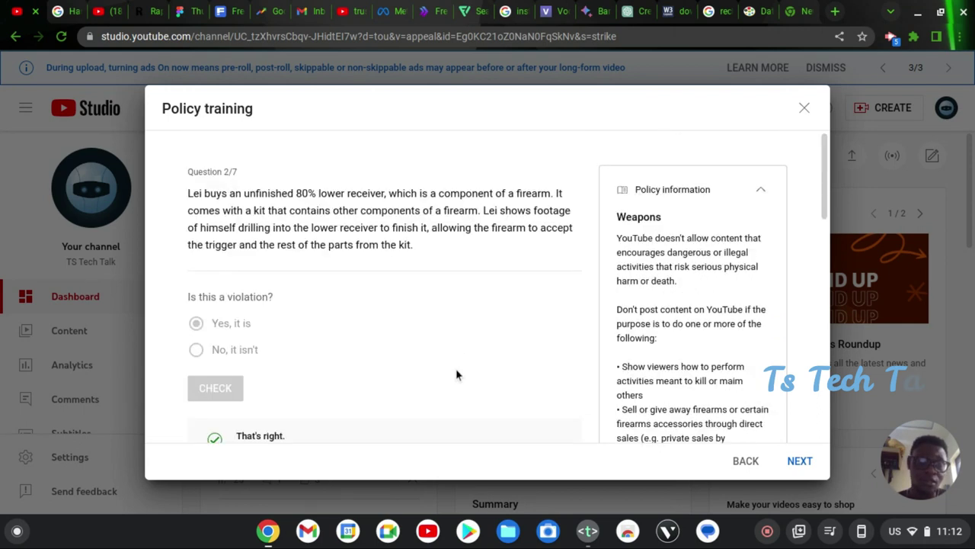
click(799, 461)
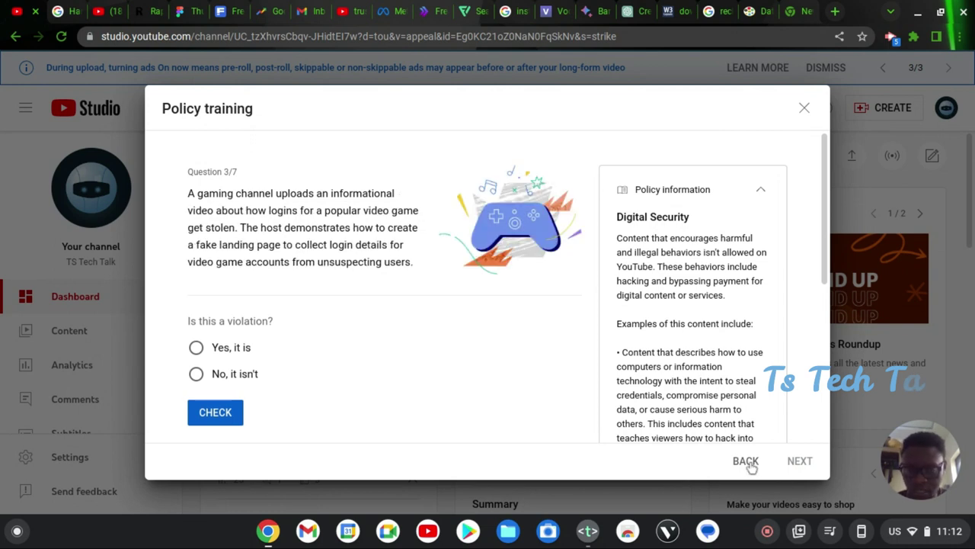
- Answer question 3 on the fake game login page with "Yes, it is", check it, read the feedback and continue to question 4
click(748, 463)
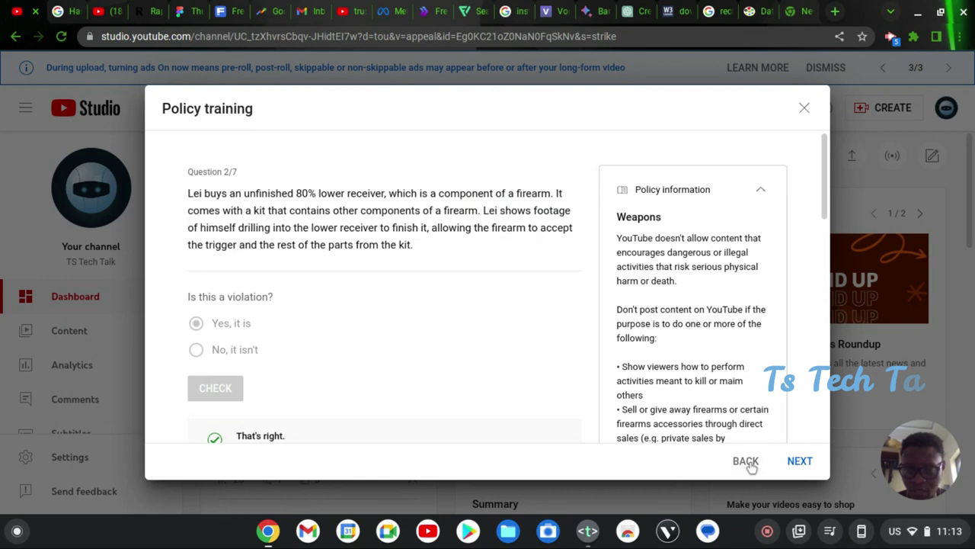
click(799, 462)
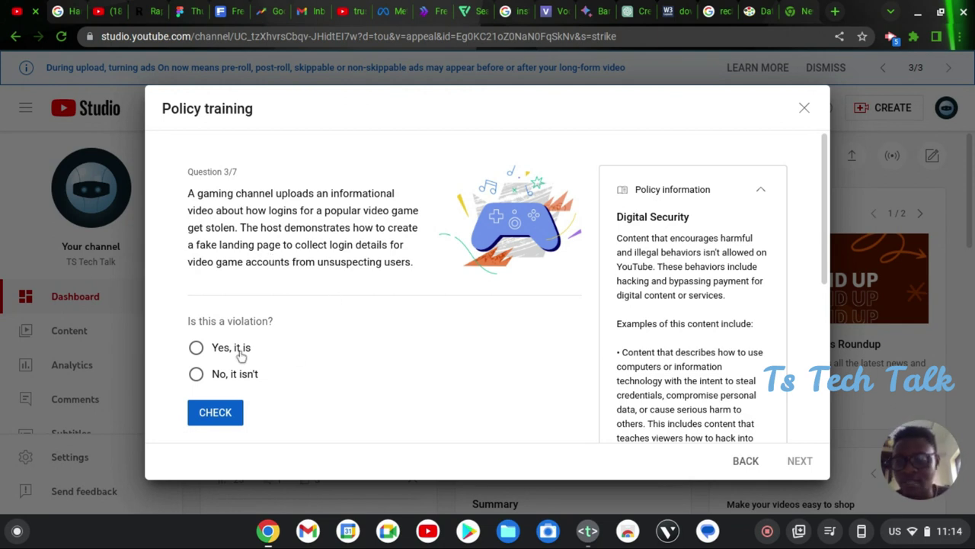
click(196, 348)
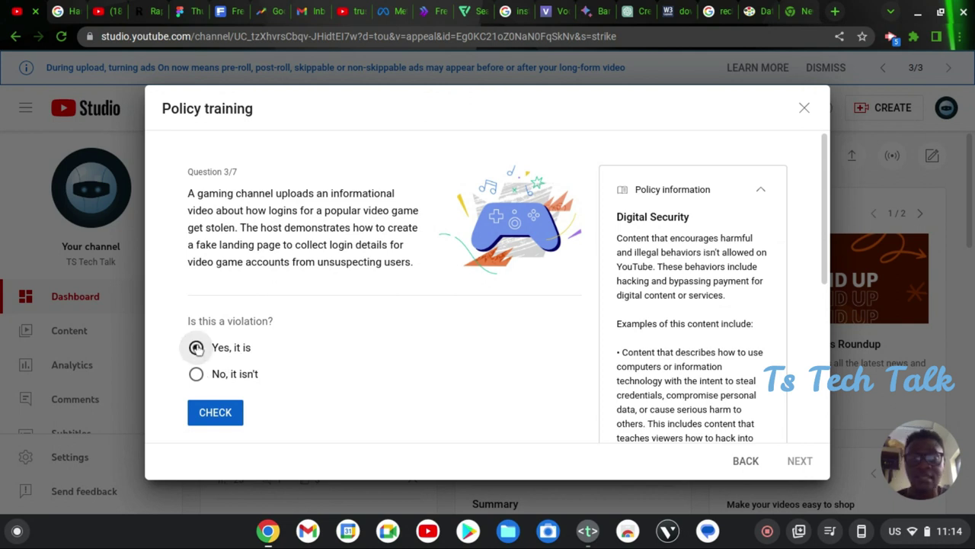
click(216, 412)
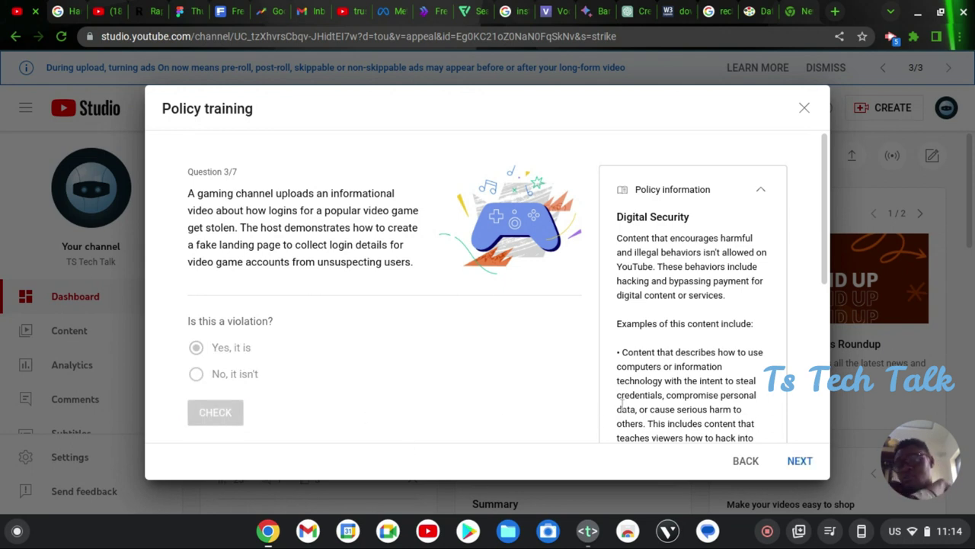
scroll(524, 355, down, 2)
scroll(524, 355, down, 1)
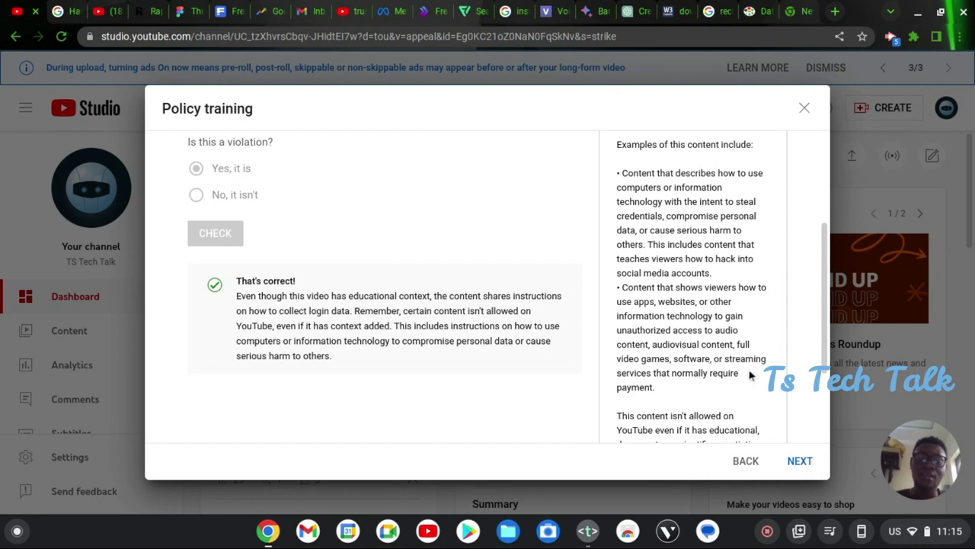
click(798, 461)
scroll(390, 255, up, 3)
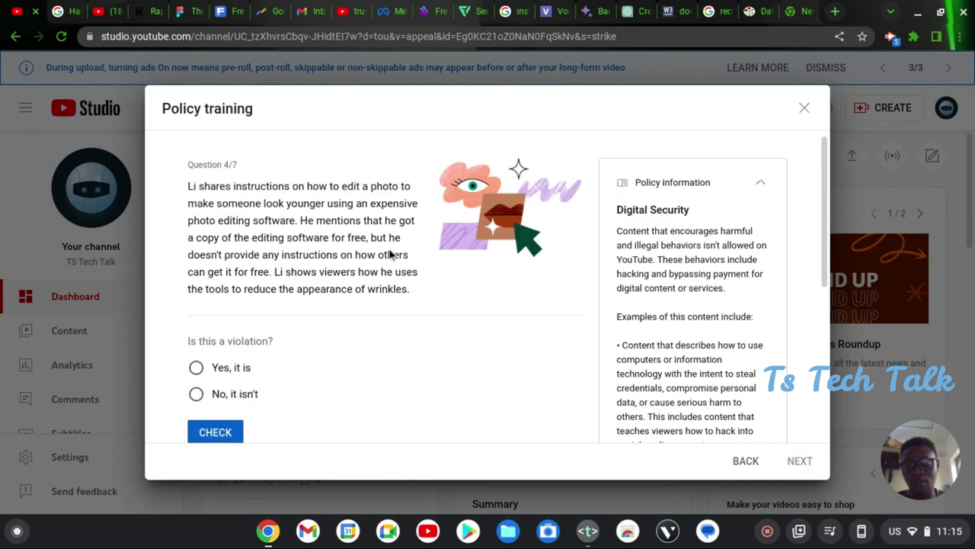
- Answer question 4 on the photo editing software video with "No, it isn't", check it, review the feedback and continue to question 5
scroll(242, 216, down, 1)
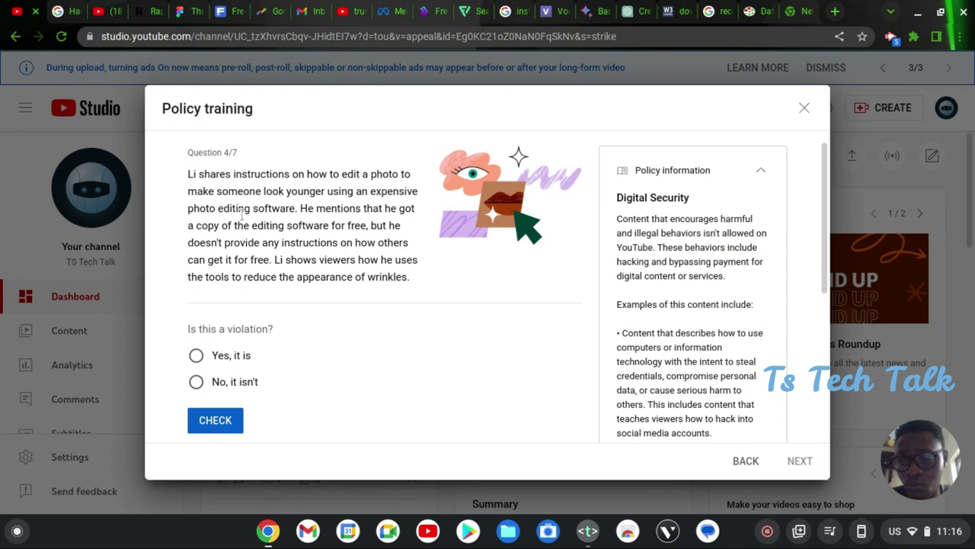
scroll(243, 216, down, 1)
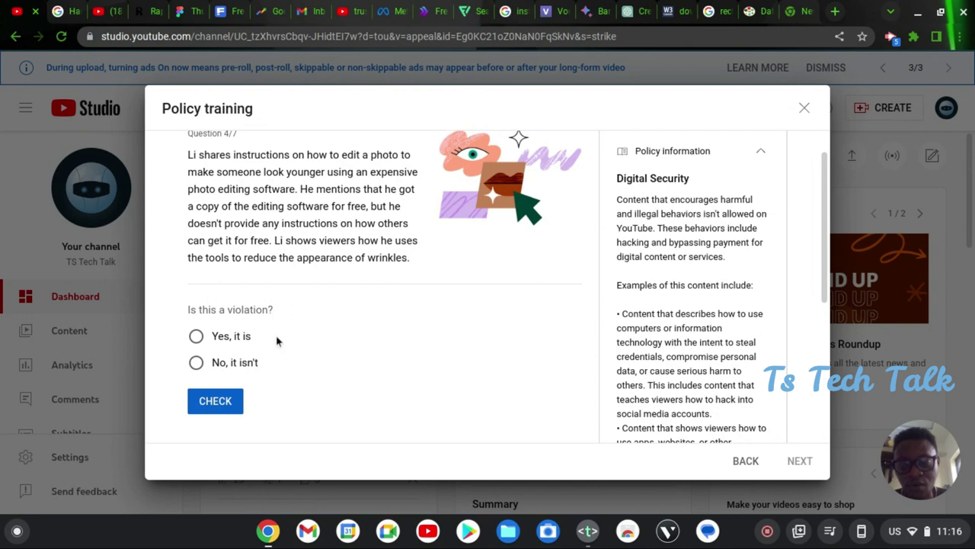
click(202, 363)
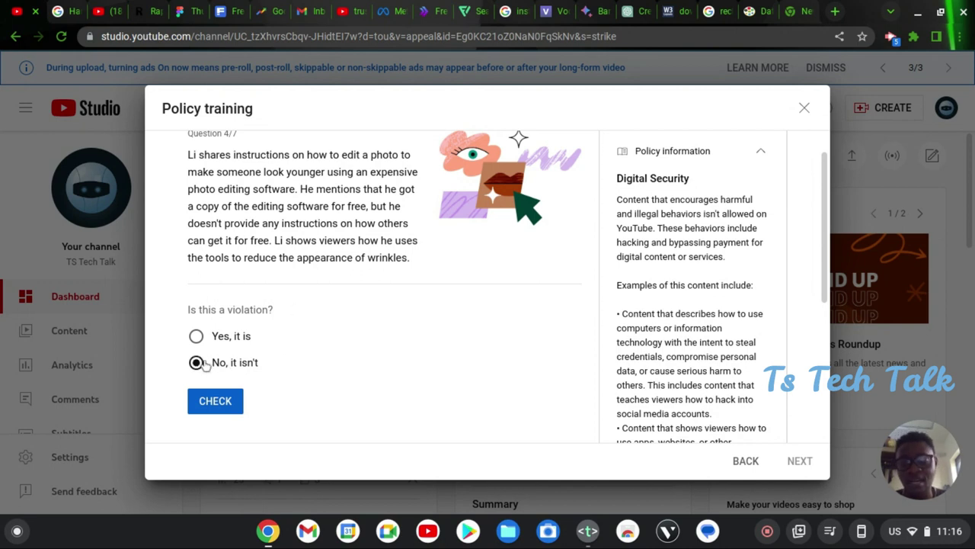
click(215, 401)
scroll(302, 375, down, 3)
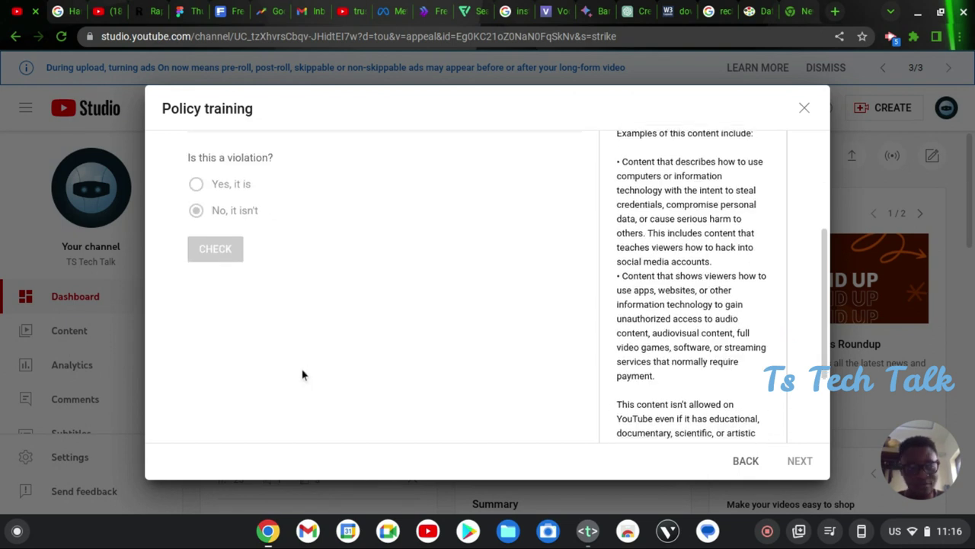
scroll(303, 373, up, 3)
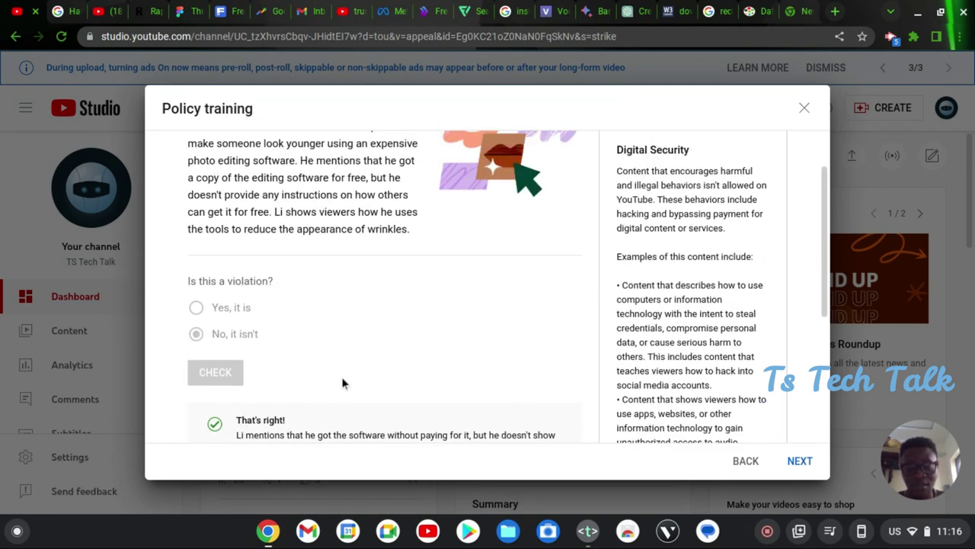
click(800, 461)
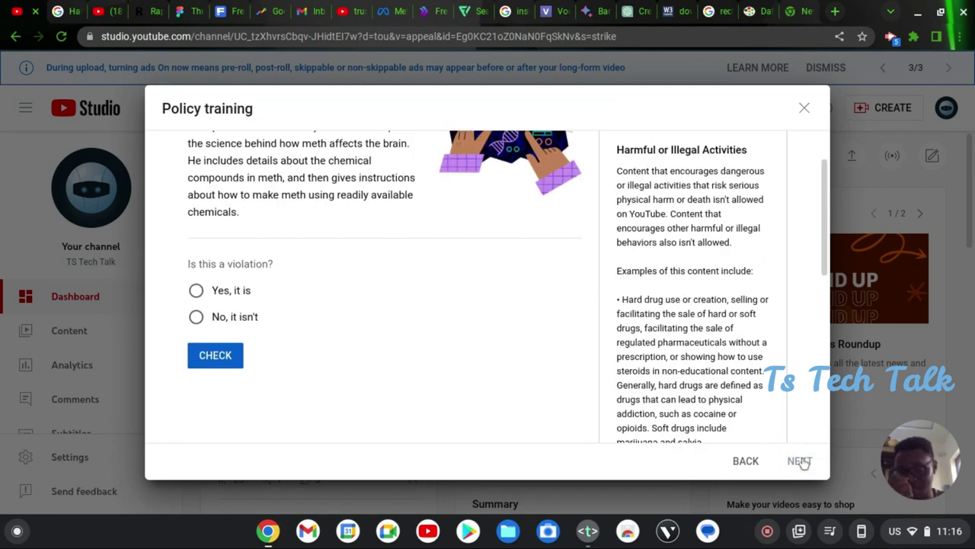
- Answer question 5 on the meth science documentary with "Yes, it is", check it, read the explanation and continue to question 6
scroll(408, 341, up, 2)
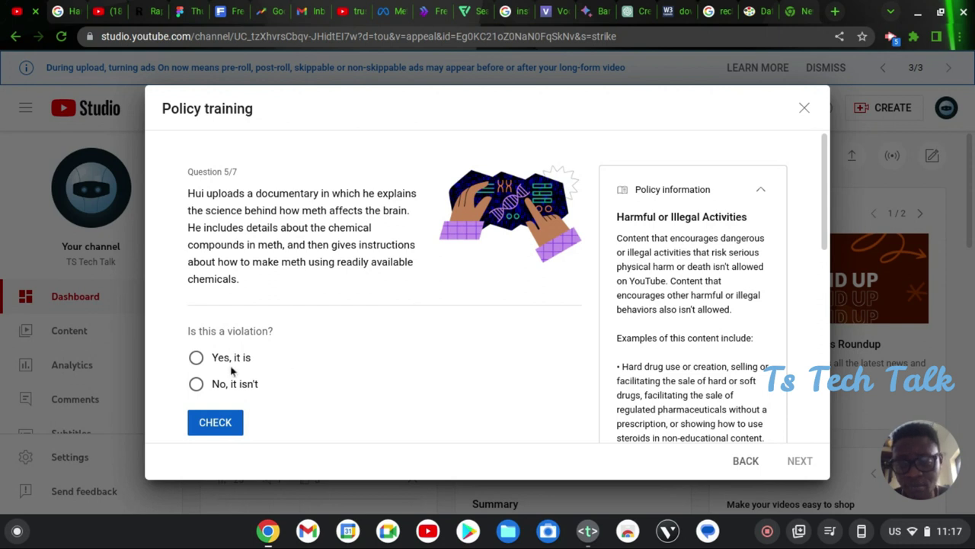
click(197, 357)
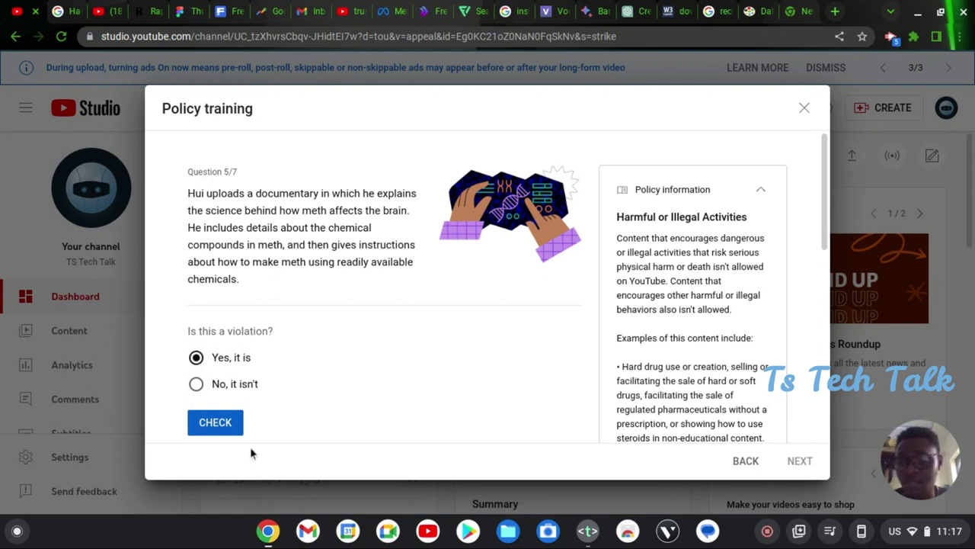
click(220, 422)
scroll(503, 375, down, 1)
scroll(503, 375, down, 1)
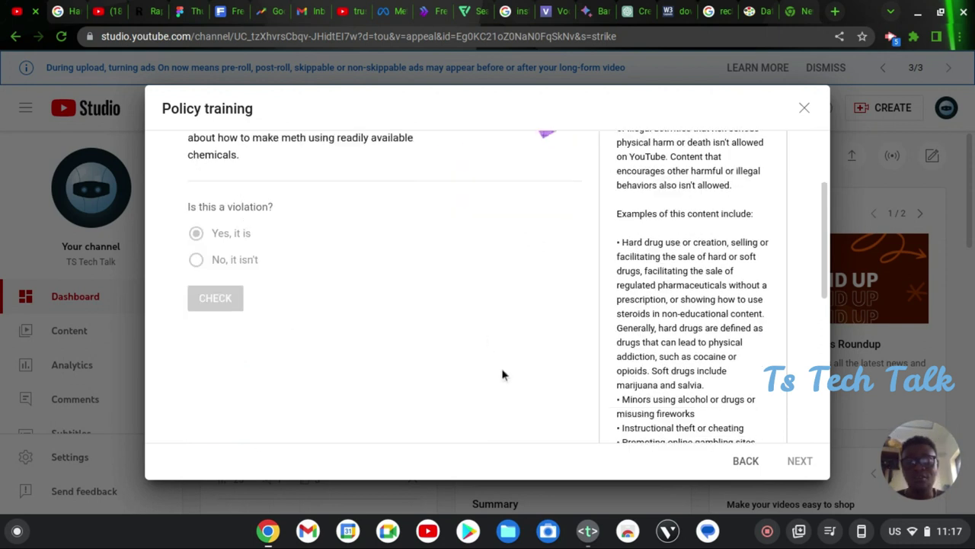
scroll(503, 375, down, 1)
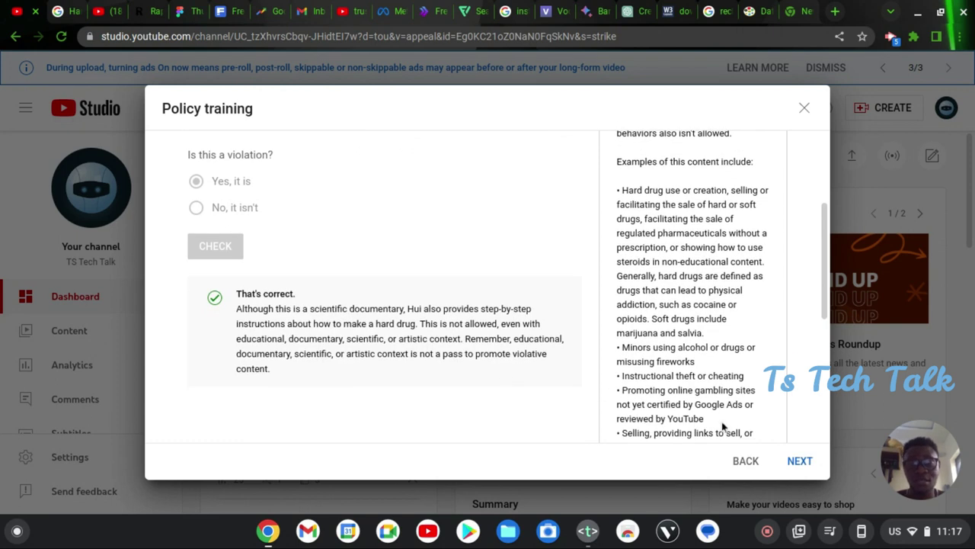
click(797, 462)
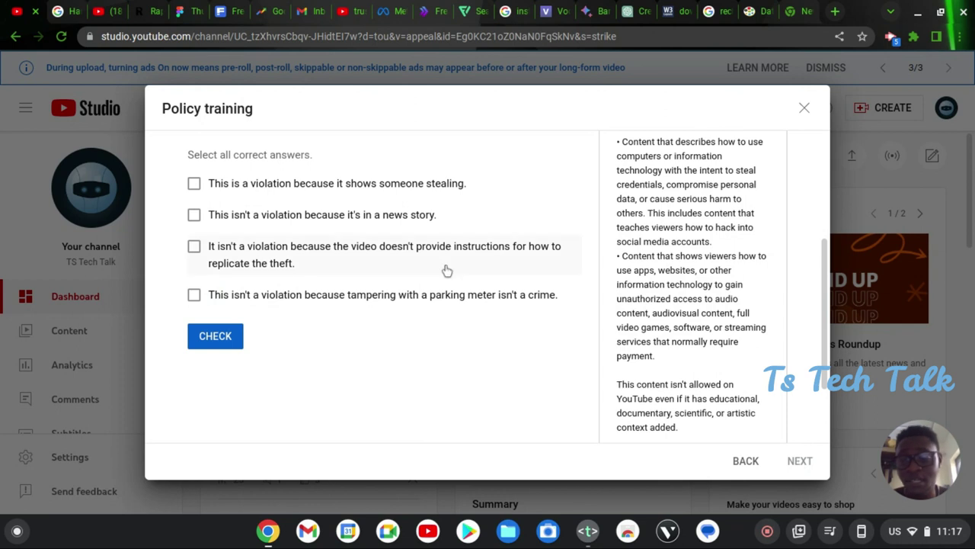
- Answer question 6 on the parking-meter clip with only the "doesn't provide instructions for how to replicate the theft" option, check it and continue to question 7
scroll(448, 271, up, 5)
scroll(447, 271, down, 1)
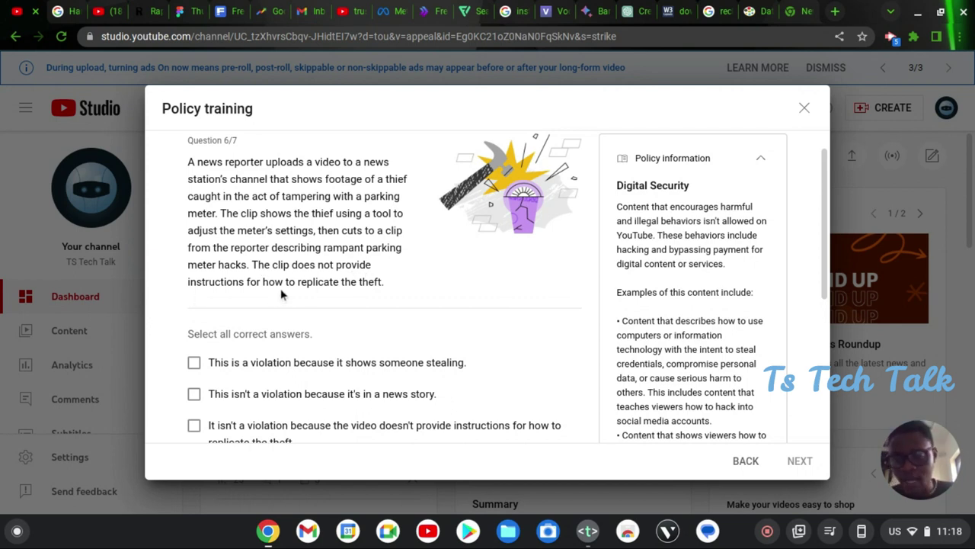
scroll(281, 291, down, 2)
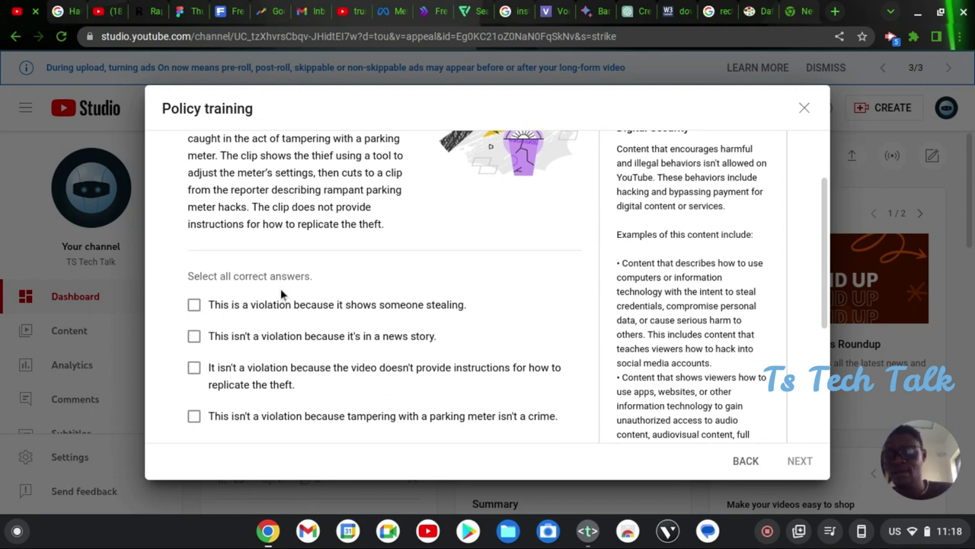
scroll(280, 294, down, 1)
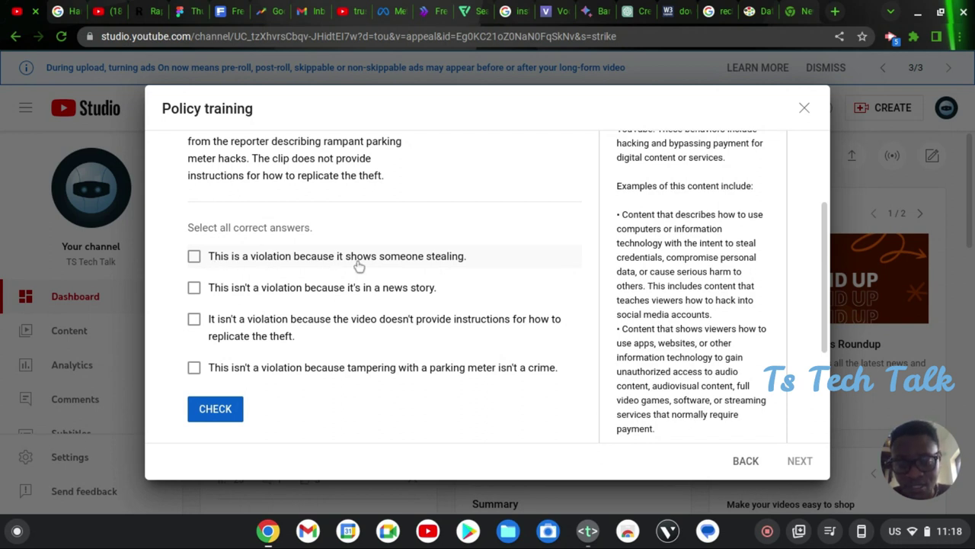
click(303, 293)
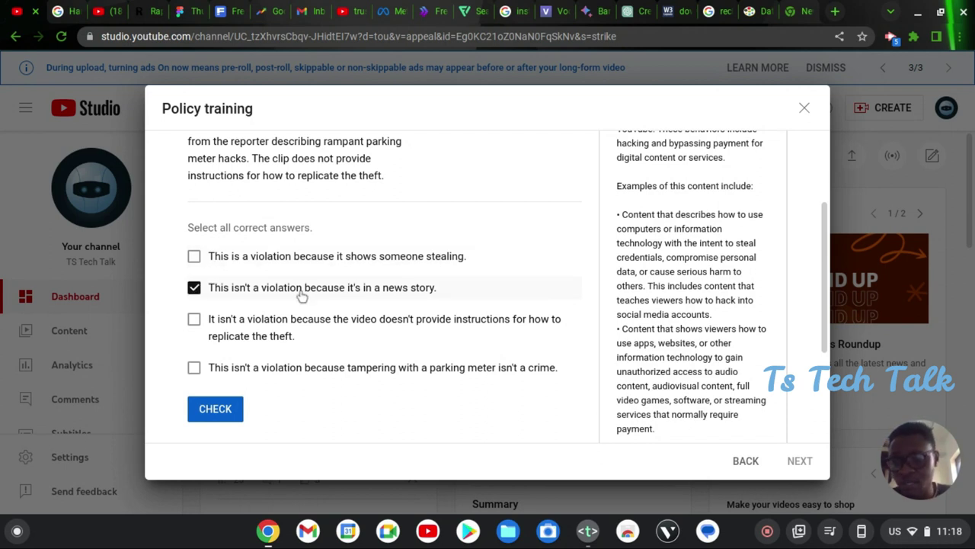
click(326, 328)
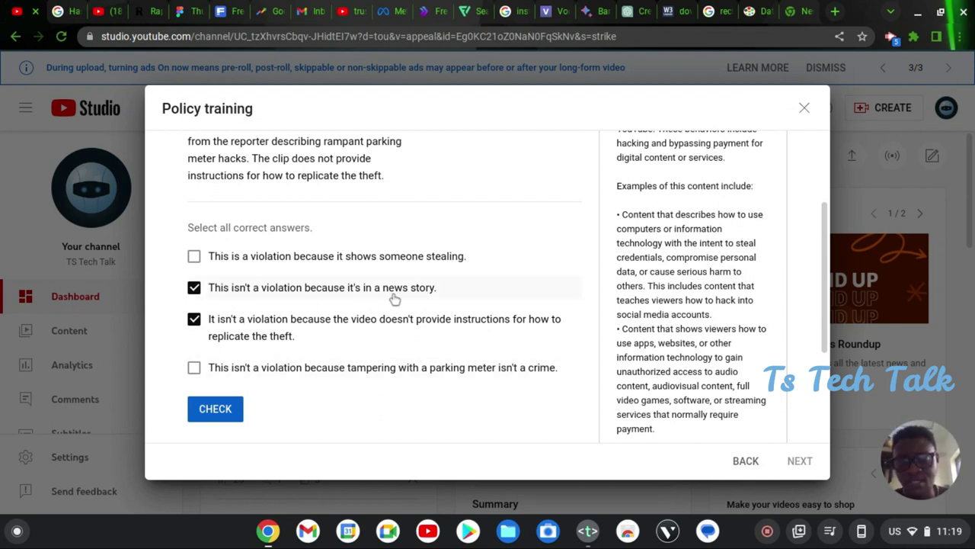
click(195, 291)
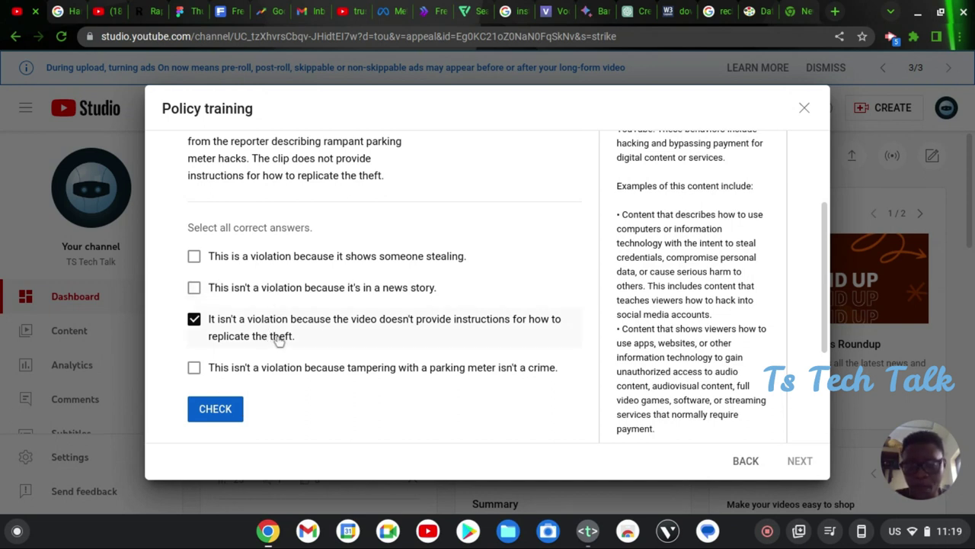
scroll(385, 329, down, 3)
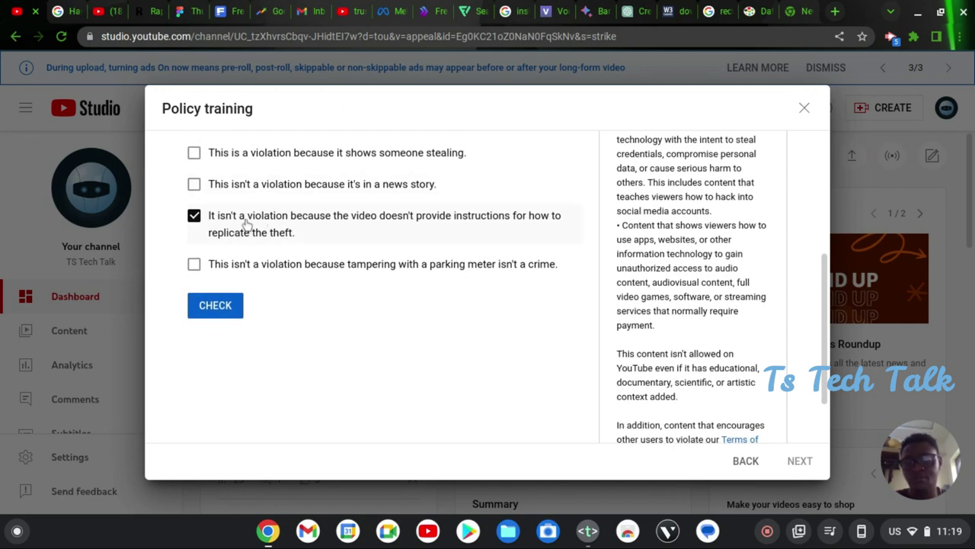
click(217, 308)
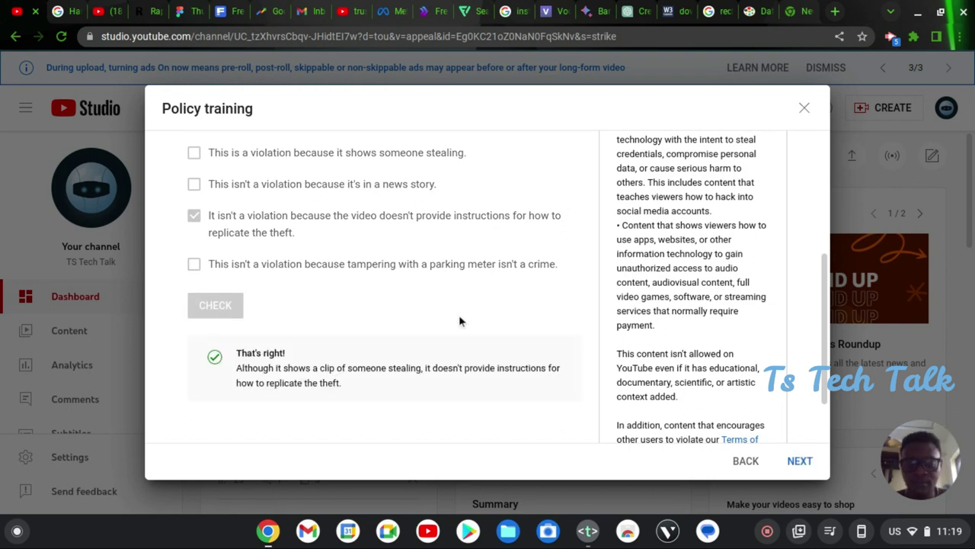
click(799, 461)
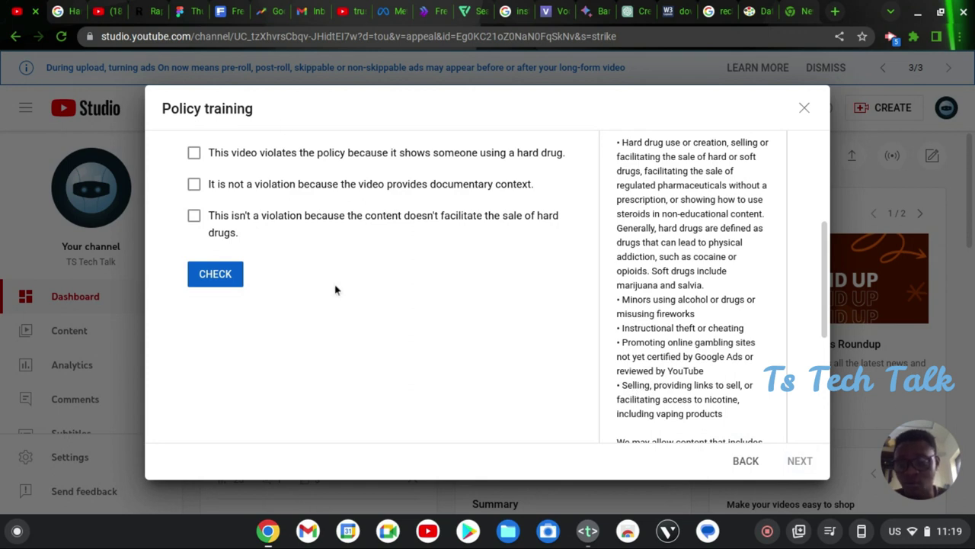
- Answer question 7 on the fentanyl documentary with "It is not a violation because the video provides documentary context", check it and finish the training
scroll(336, 288, up, 3)
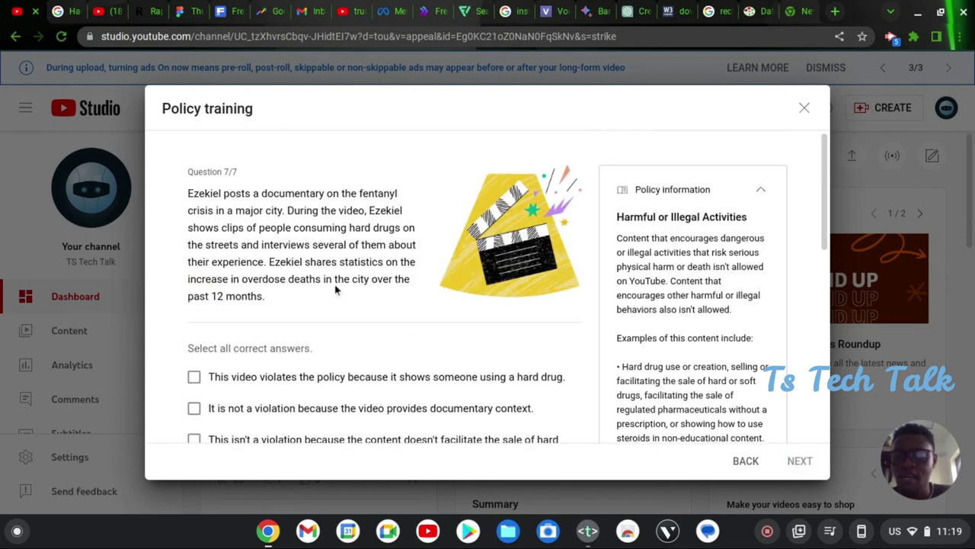
scroll(335, 288, down, 1)
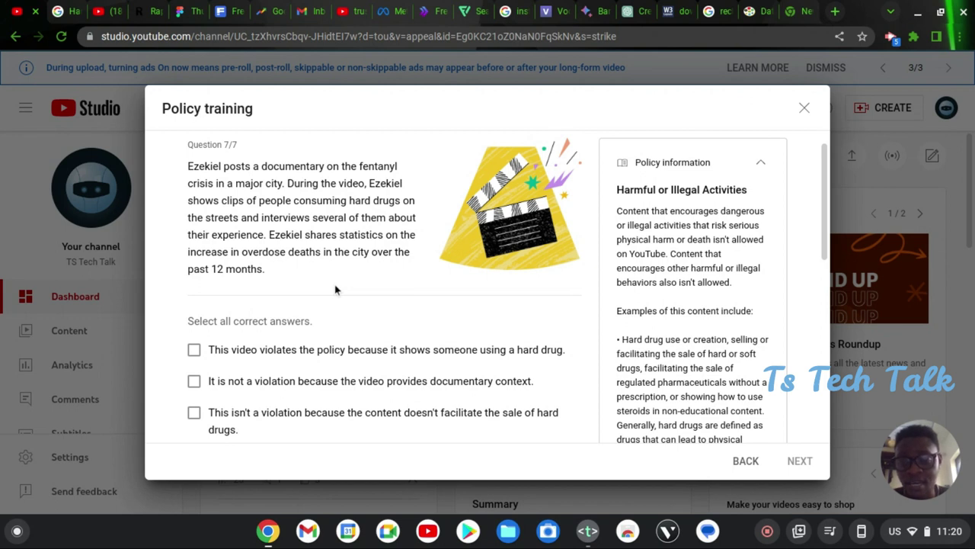
scroll(335, 288, down, 2)
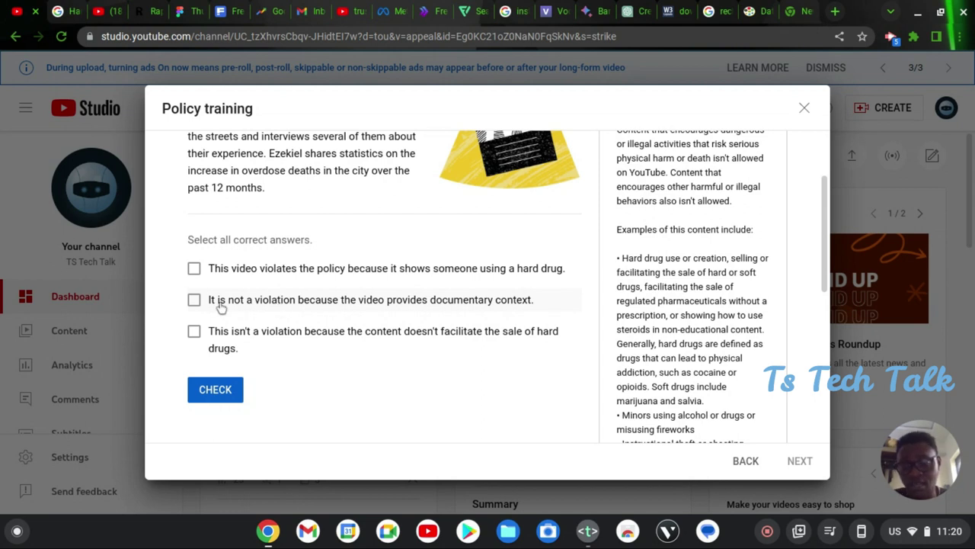
click(291, 306)
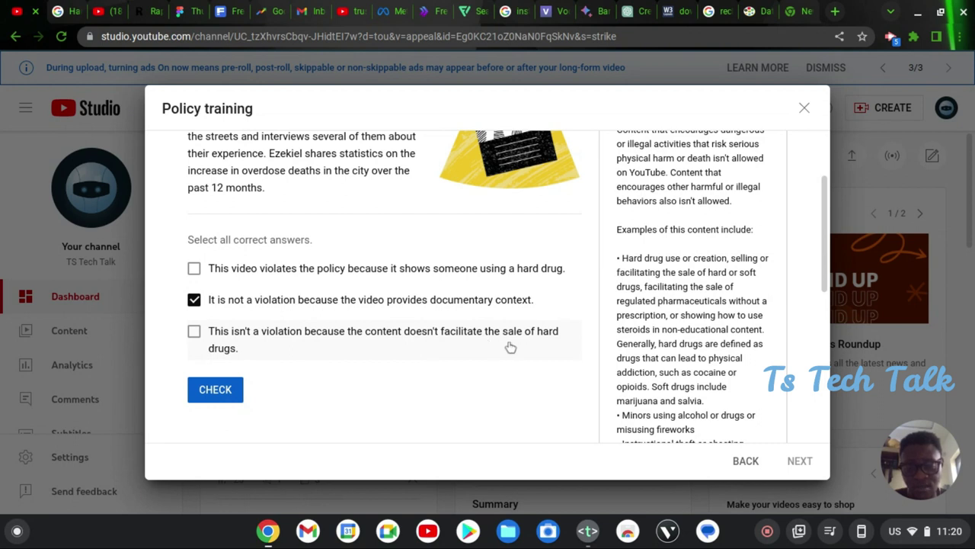
click(215, 390)
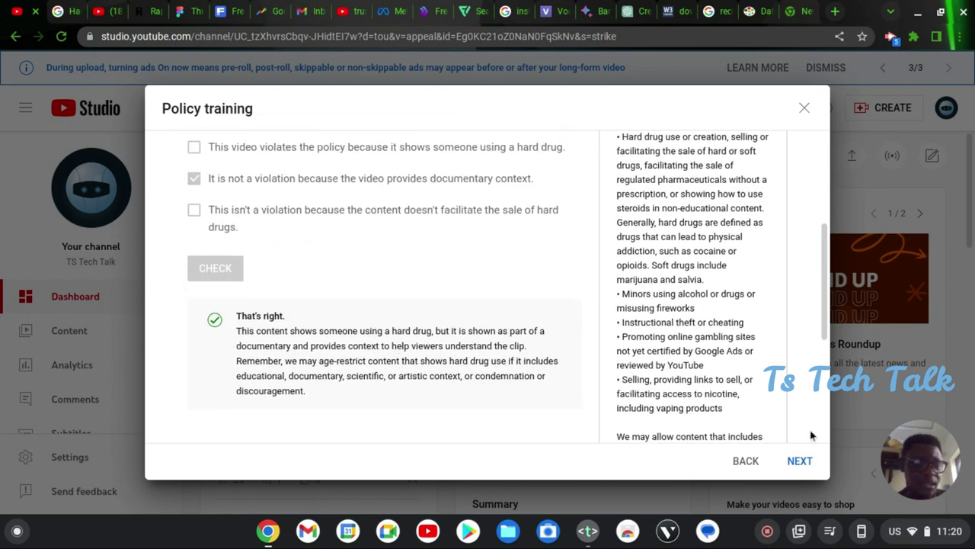
click(800, 462)
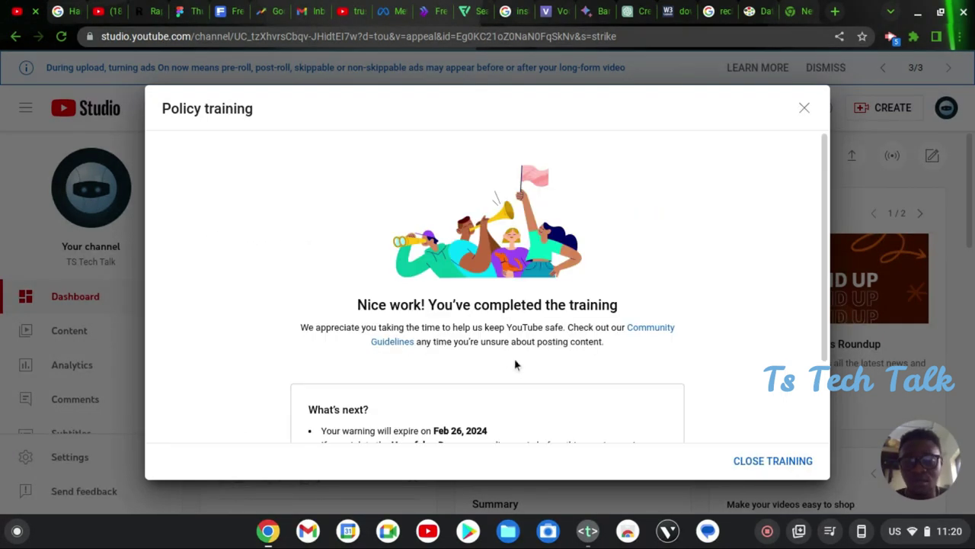
- Read the "What's next?" summary on the completion page and open the linked Community Guidelines in a separate tab
scroll(694, 311, down, 3)
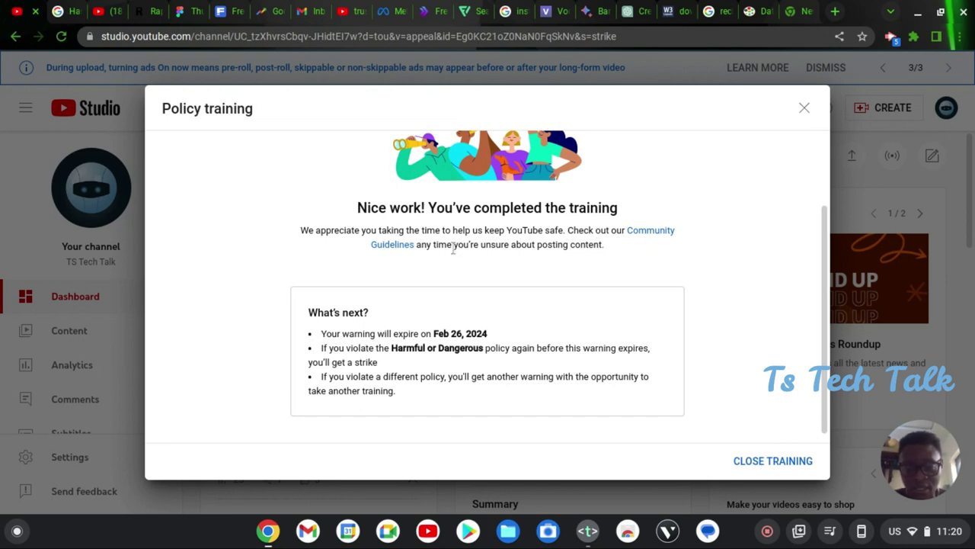
click(661, 230)
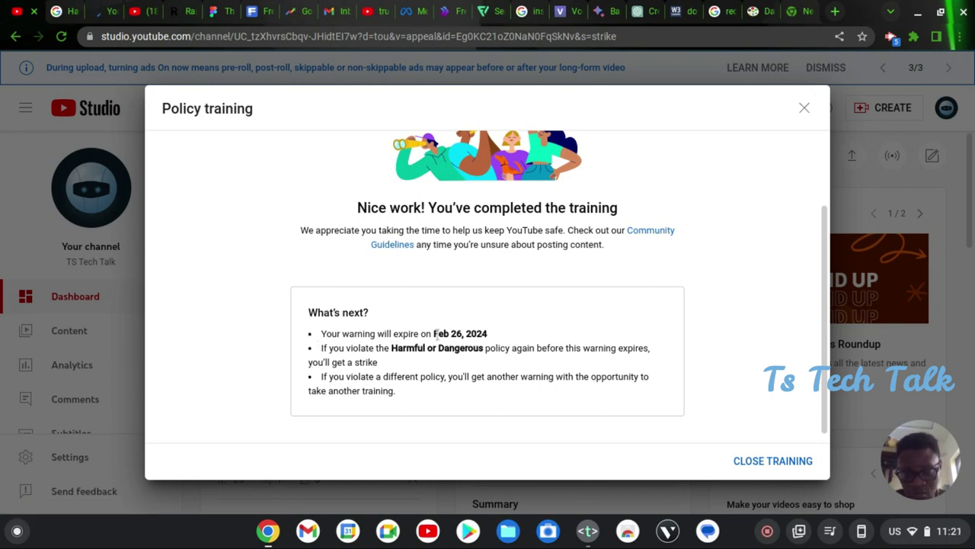
right_click(505, 338)
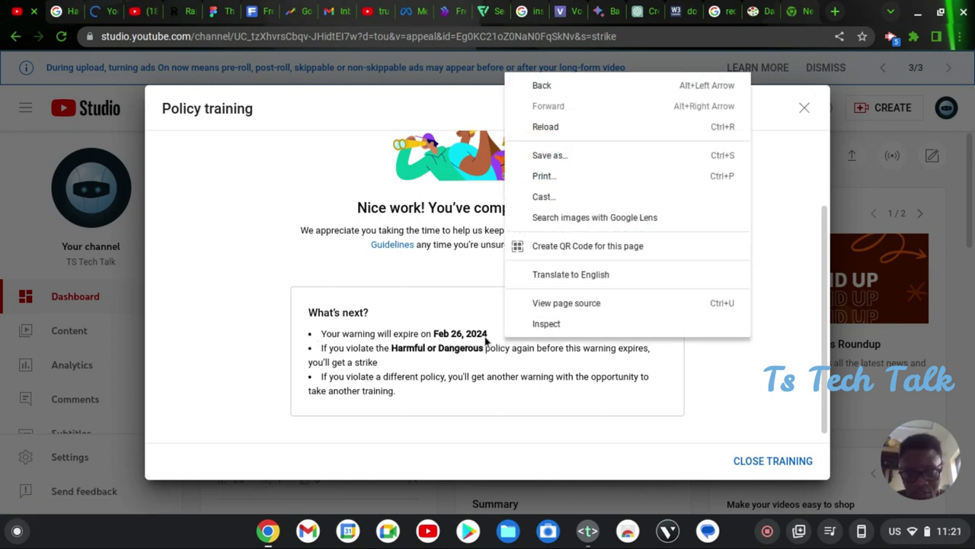
click(461, 337)
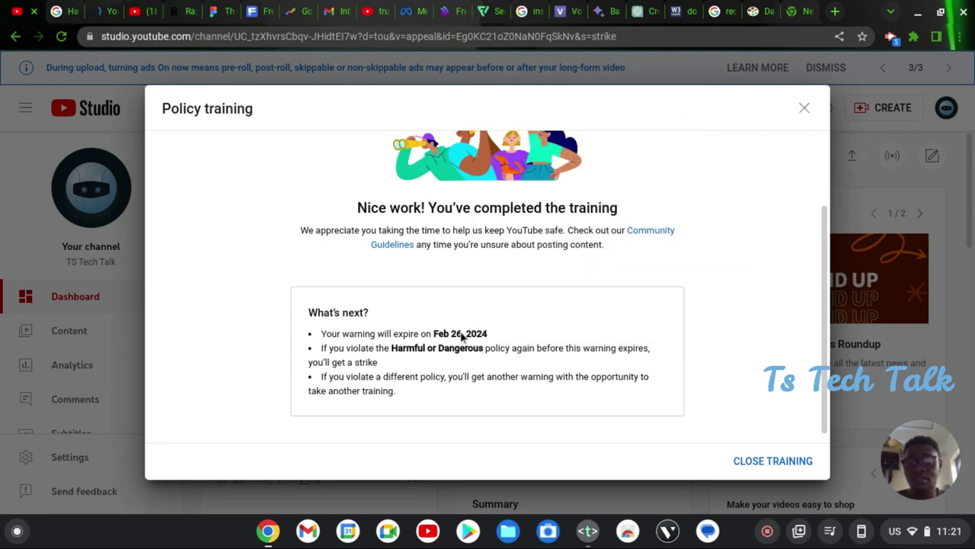
- Take a full-screen screenshot of the training completion page with its "Nice work!" heading and "What's next?" section in view
scroll(462, 337, up, 2)
scroll(462, 337, down, 2)
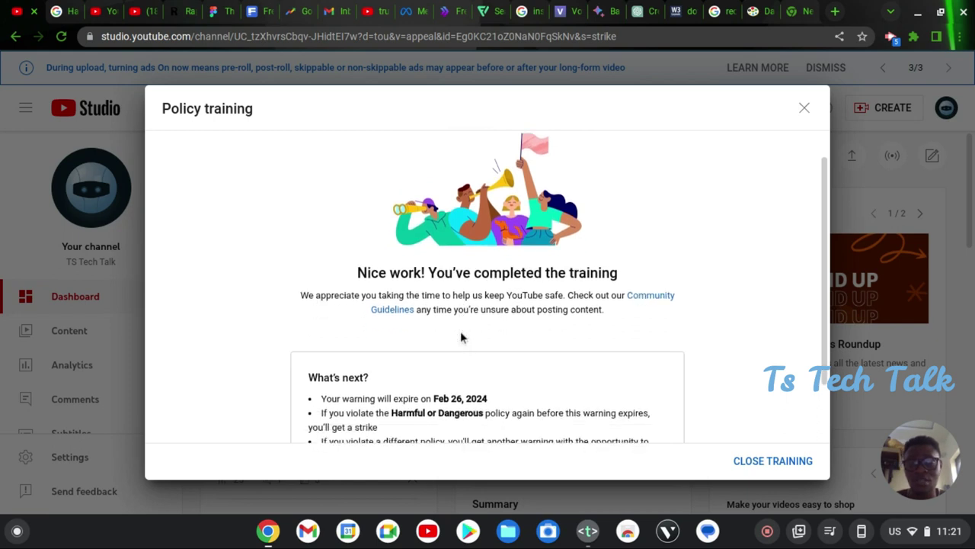
scroll(460, 337, up, 1)
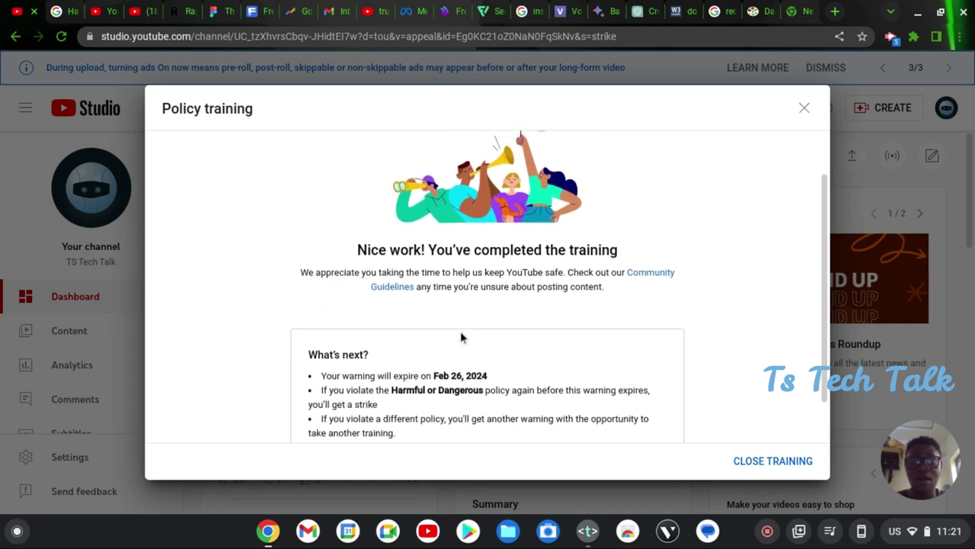
scroll(460, 338, up, 1)
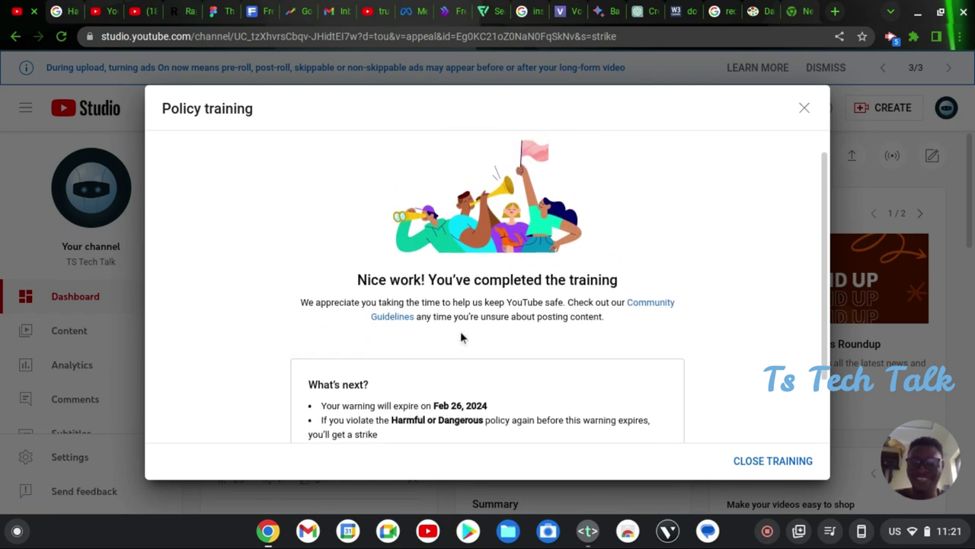
scroll(461, 337, up, 1)
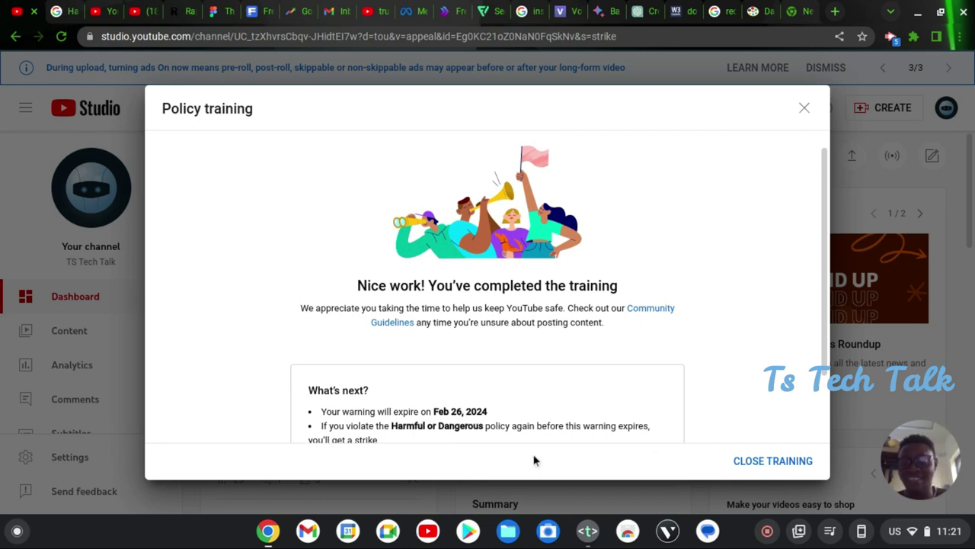
key(ctrl+F5)
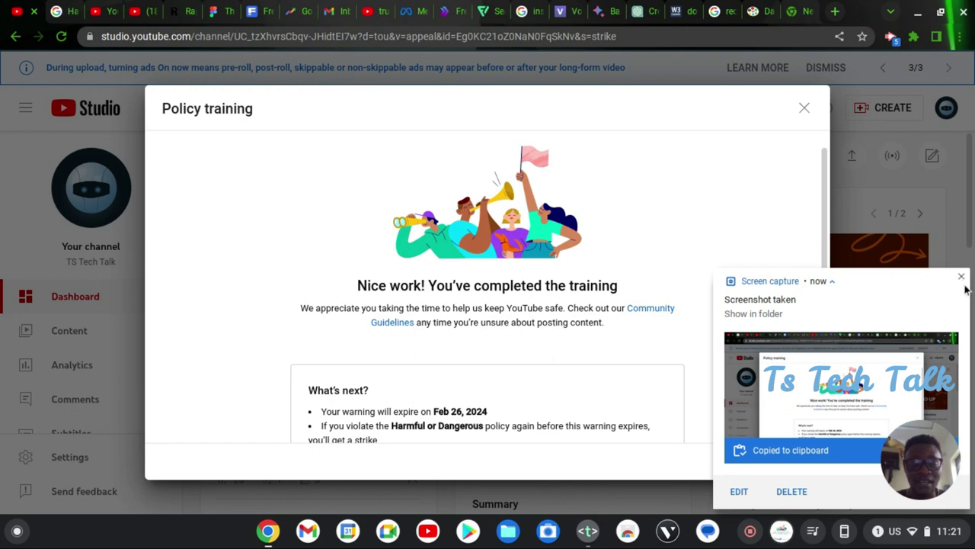
- Dismiss the screenshot notification and capture the training completion page again with more of the "What's next?" section in view
click(963, 282)
scroll(607, 304, down, 1)
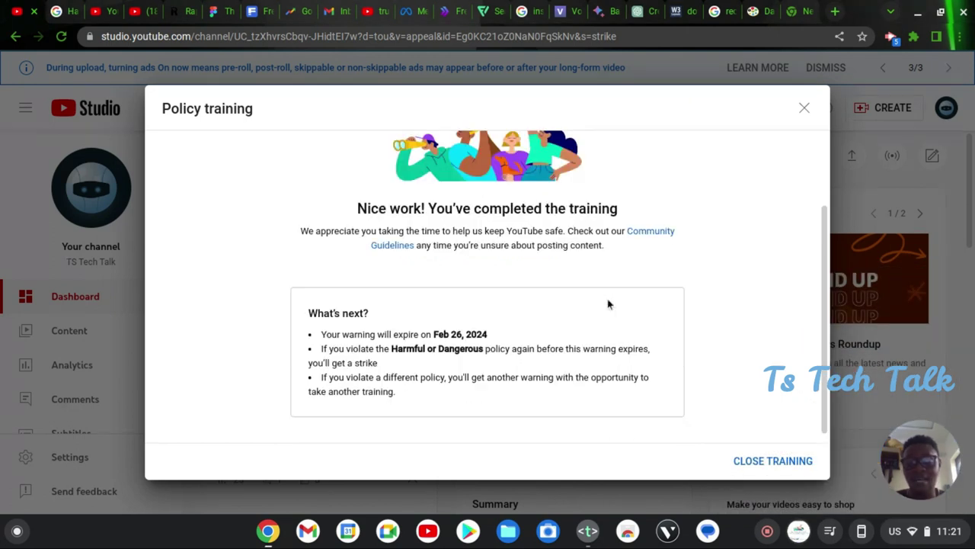
scroll(607, 304, up, 1)
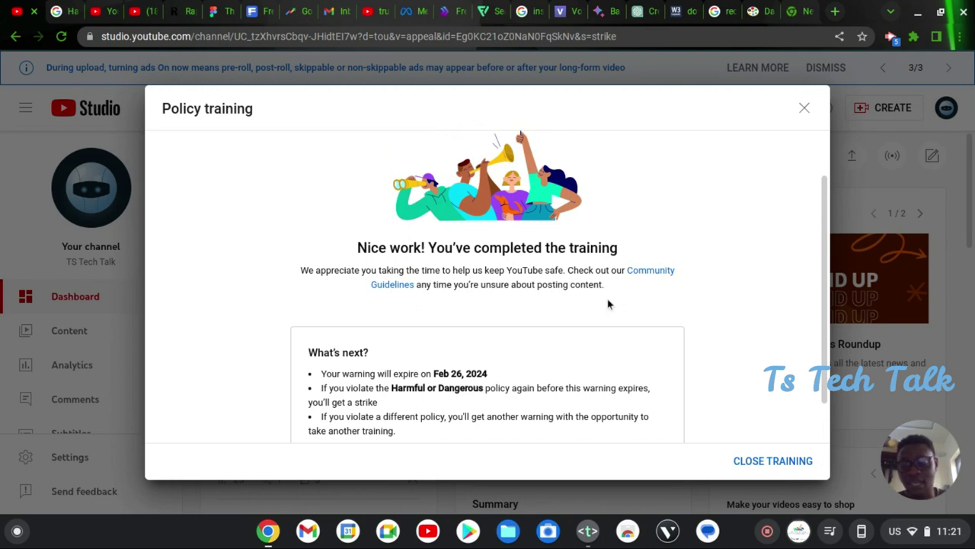
key(ctrl+F5)
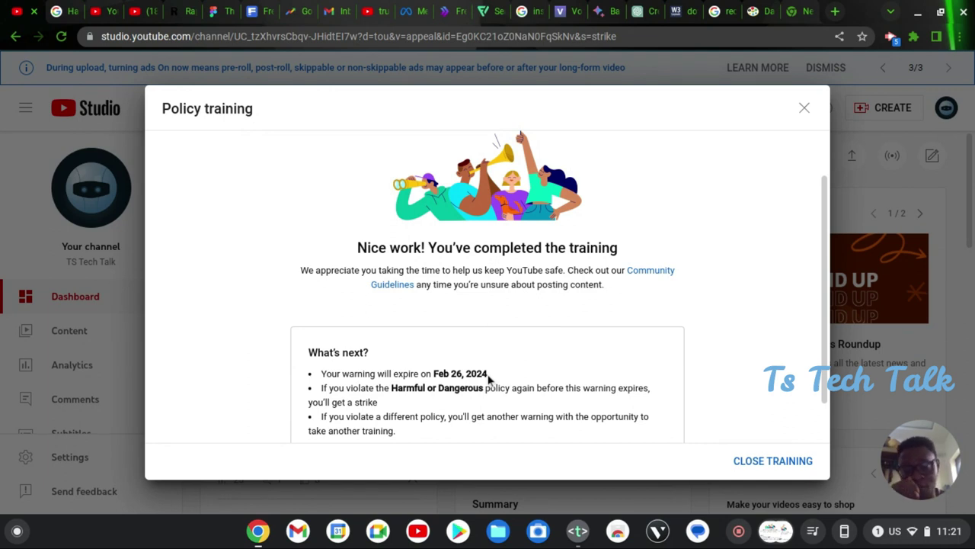
- Close the completed policy training and review the training and appeal options under "What do you want to do?"
scroll(489, 378, down, 1)
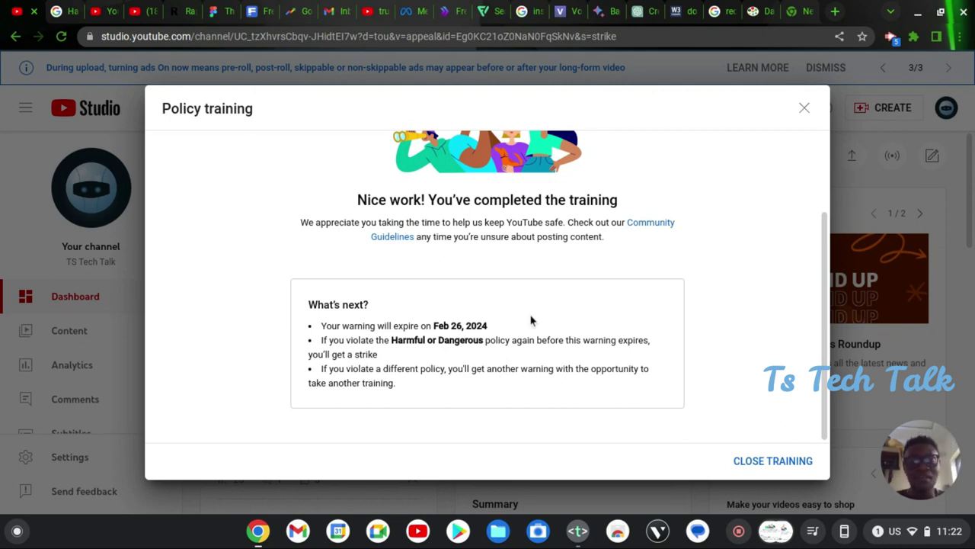
scroll(814, 307, up, 3)
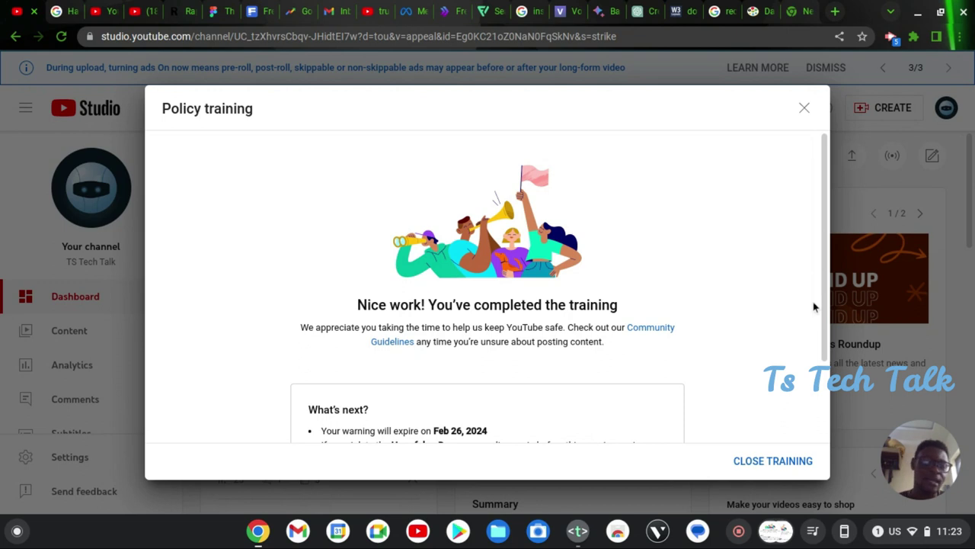
click(774, 467)
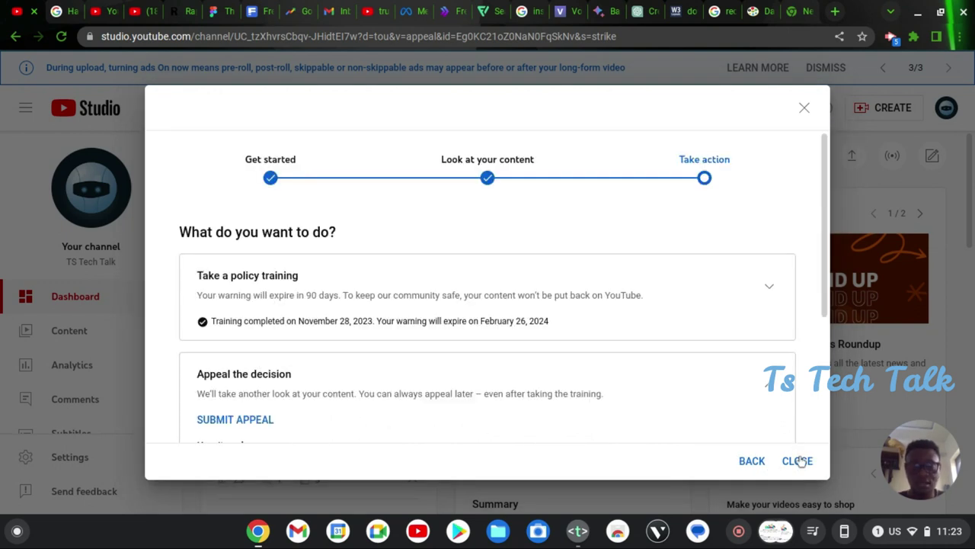
scroll(357, 294, down, 2)
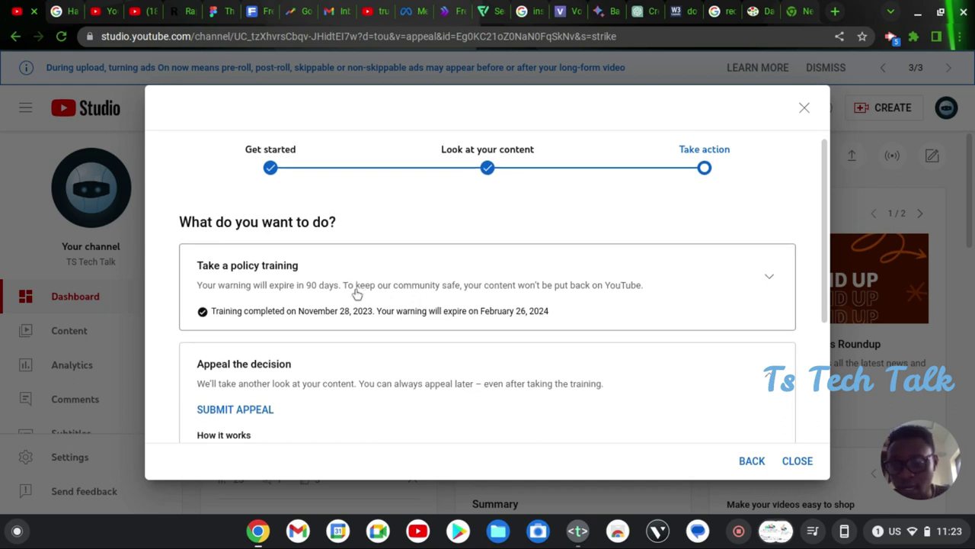
scroll(357, 294, up, 2)
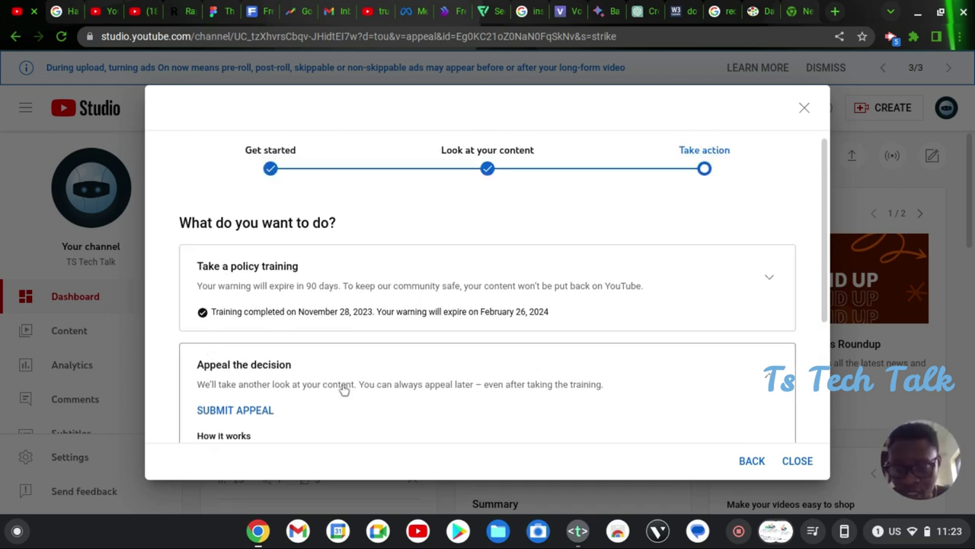
scroll(361, 377, down, 4)
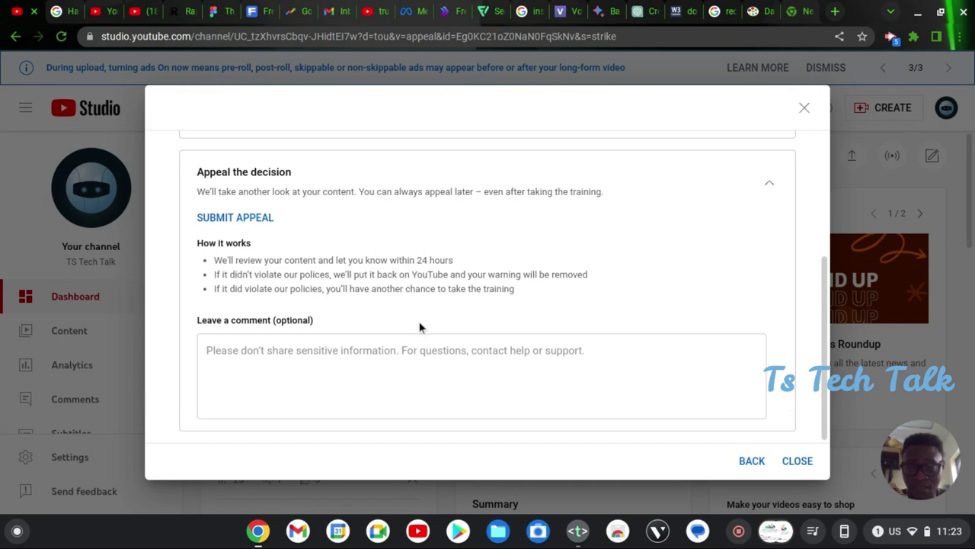
scroll(475, 290, up, 4)
scroll(477, 288, up, 1)
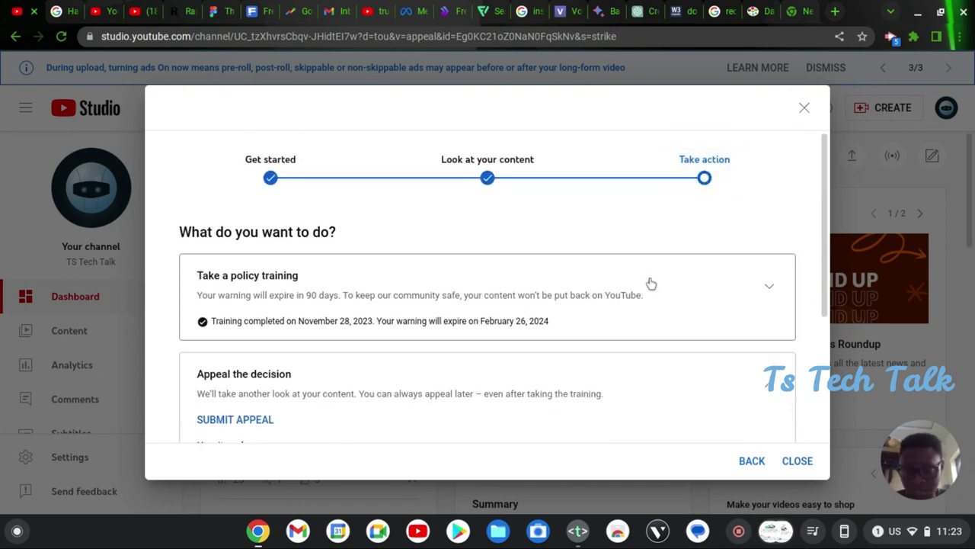
- Write the appeal comment "i have taken the training and i see now that i was wrong making that video and would not do such again"
scroll(648, 280, down, 5)
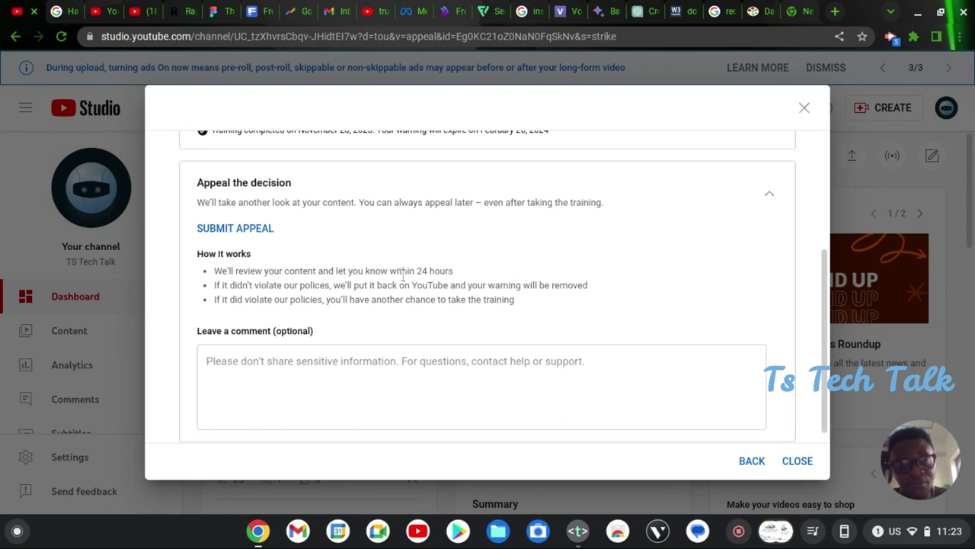
click(351, 371)
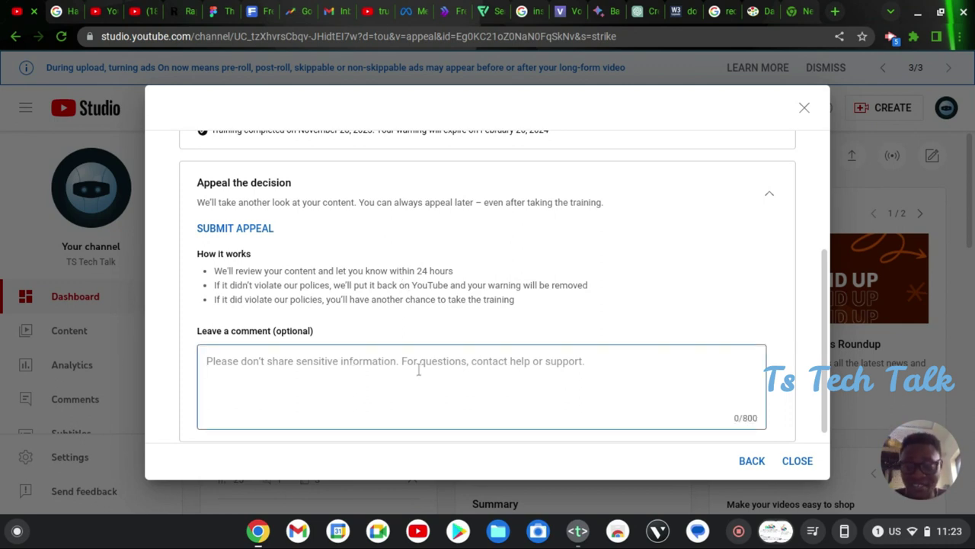
text(i hav)
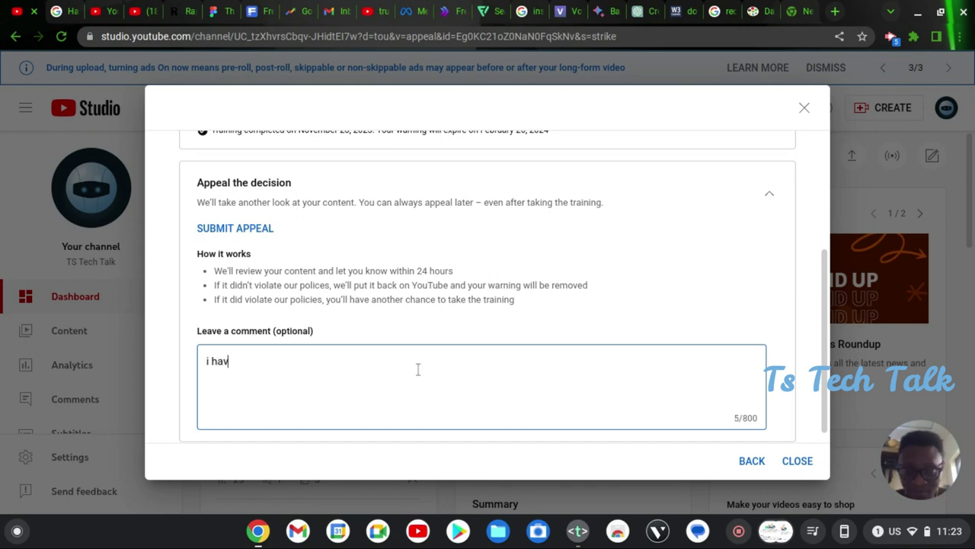
text(e takin)
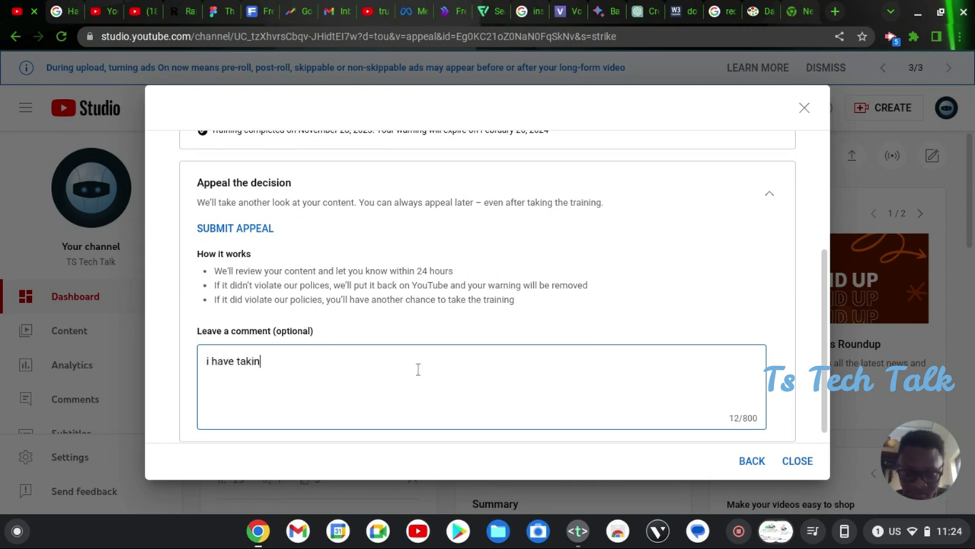
text( the)
key(BackSpace)
key(BackSpace)
key(BackSpace)
key(BackSpace)
key(BackSpace)
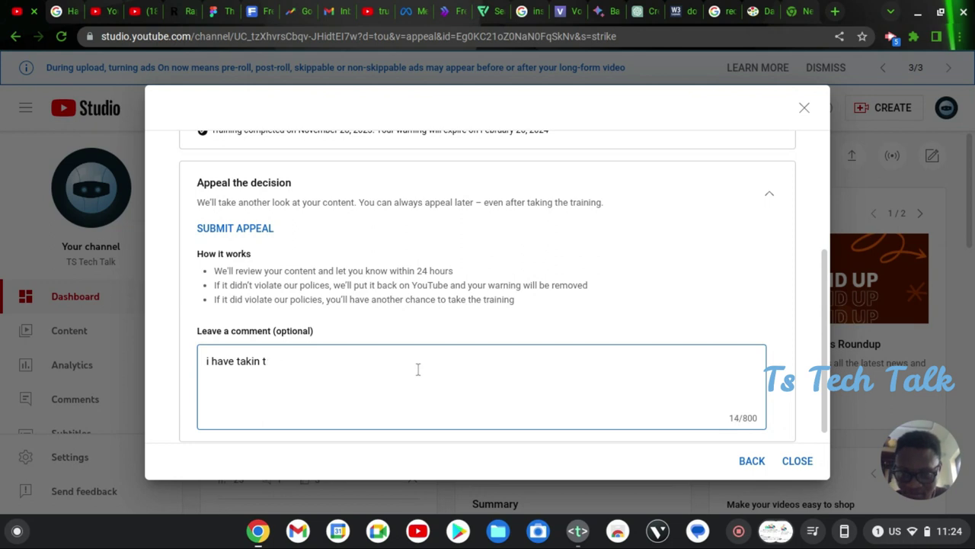
text(en th)
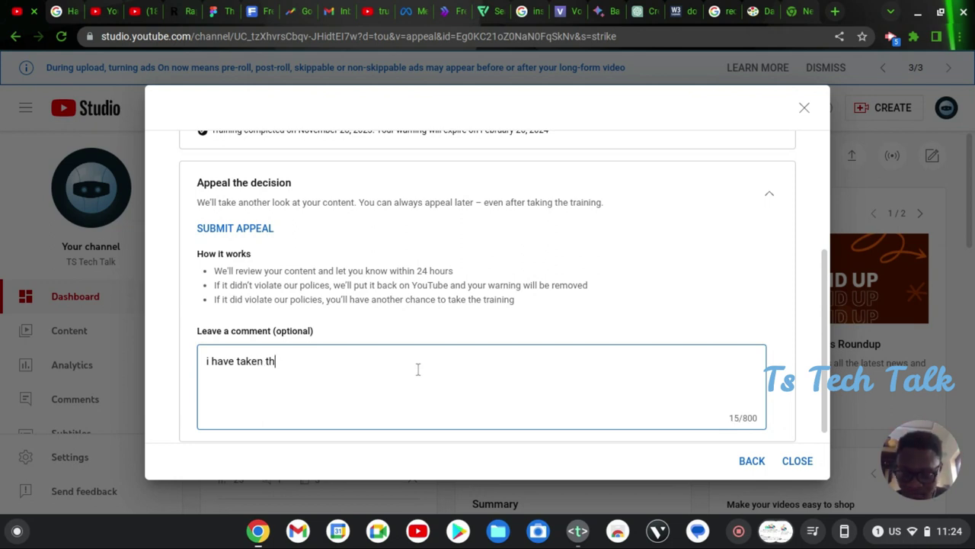
text(e traininn)
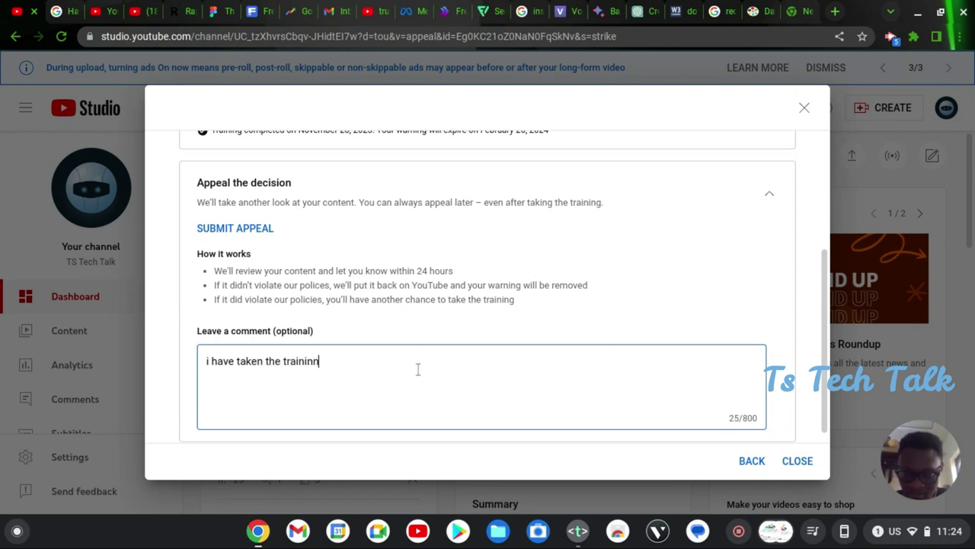
key(BackSpace)
text(g )
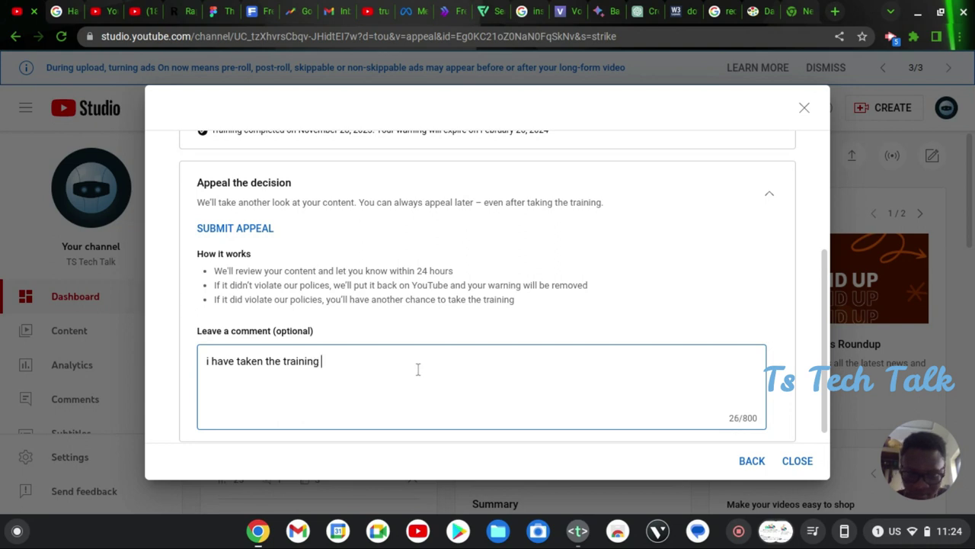
text(and i see )
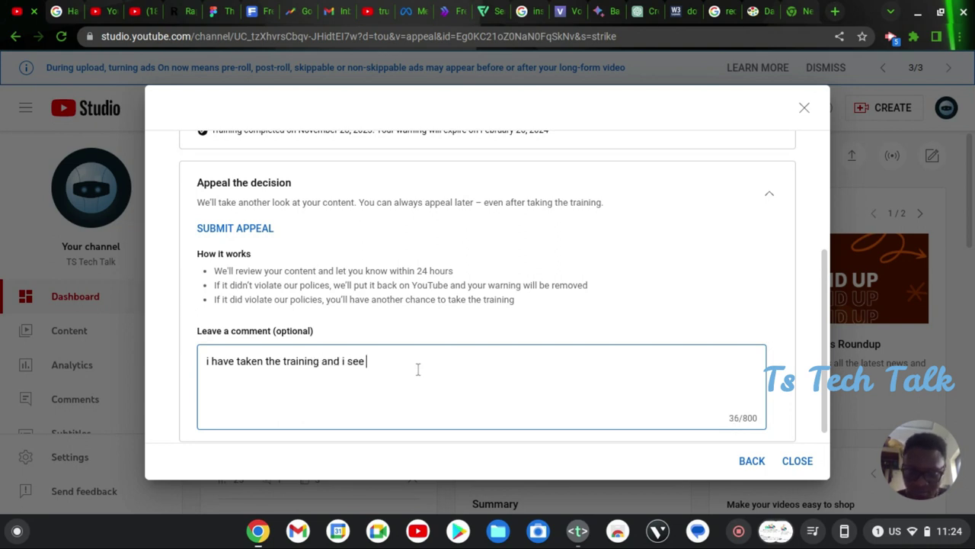
text(now that )
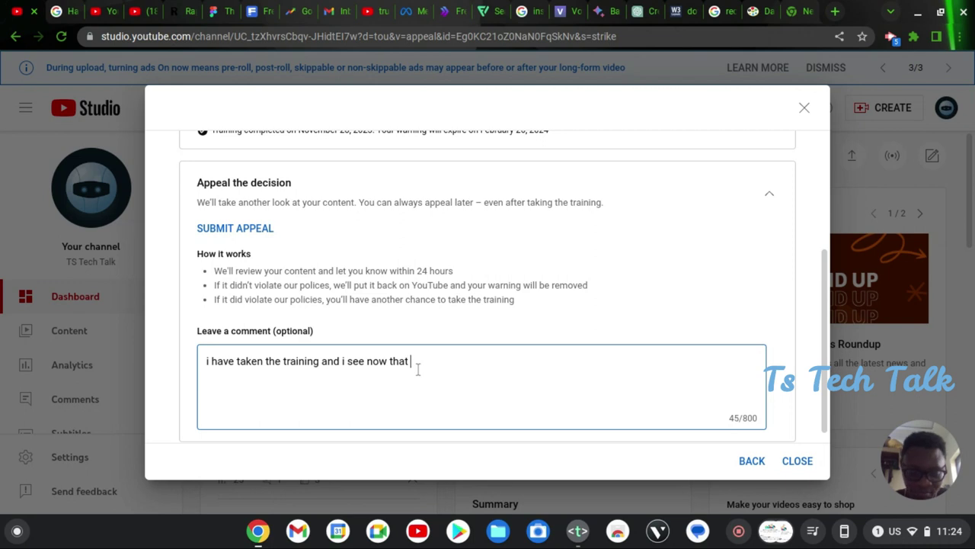
text(i was wro)
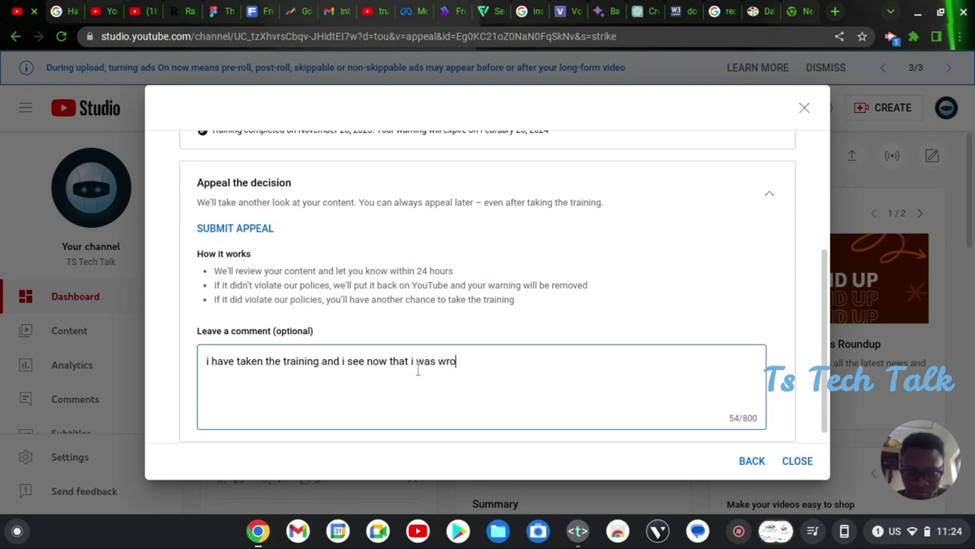
text(ng makin)
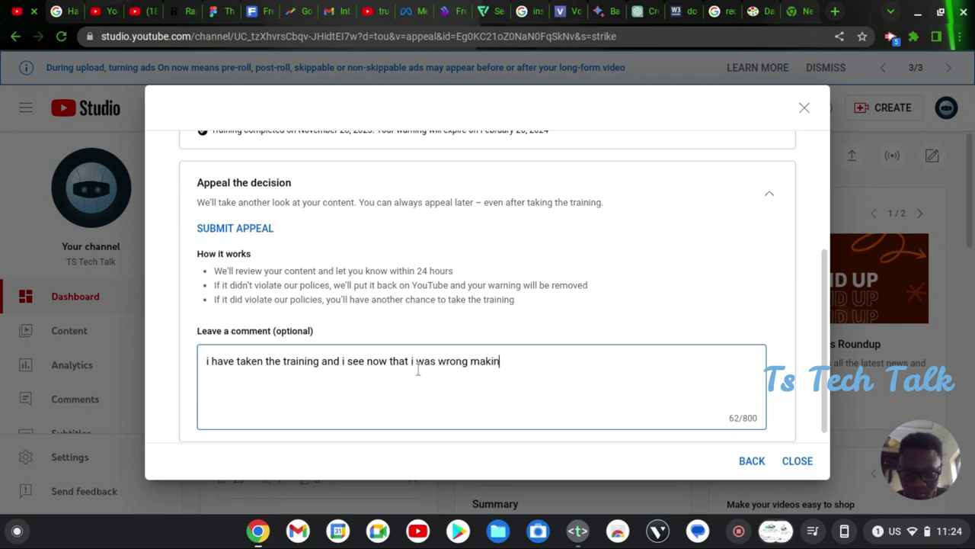
text(g that v)
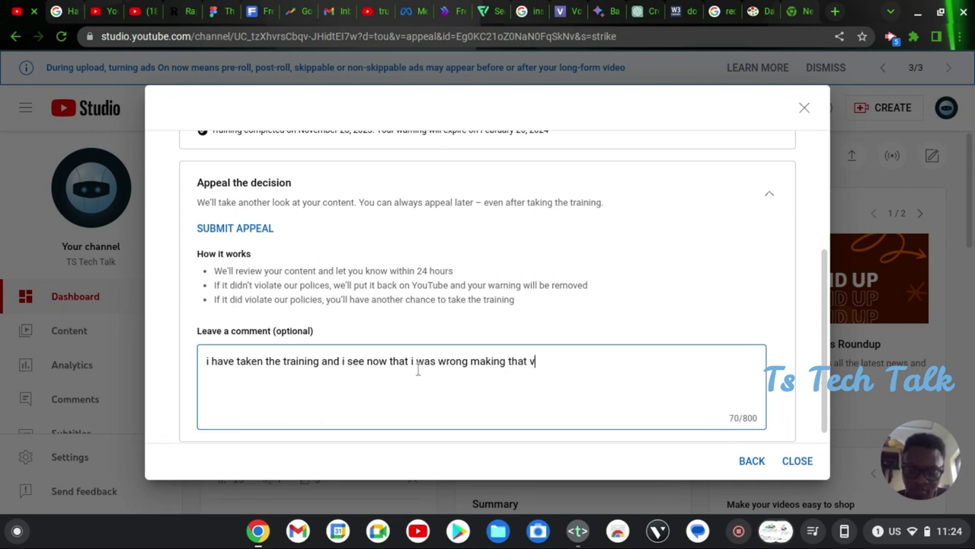
text(ideo and wo)
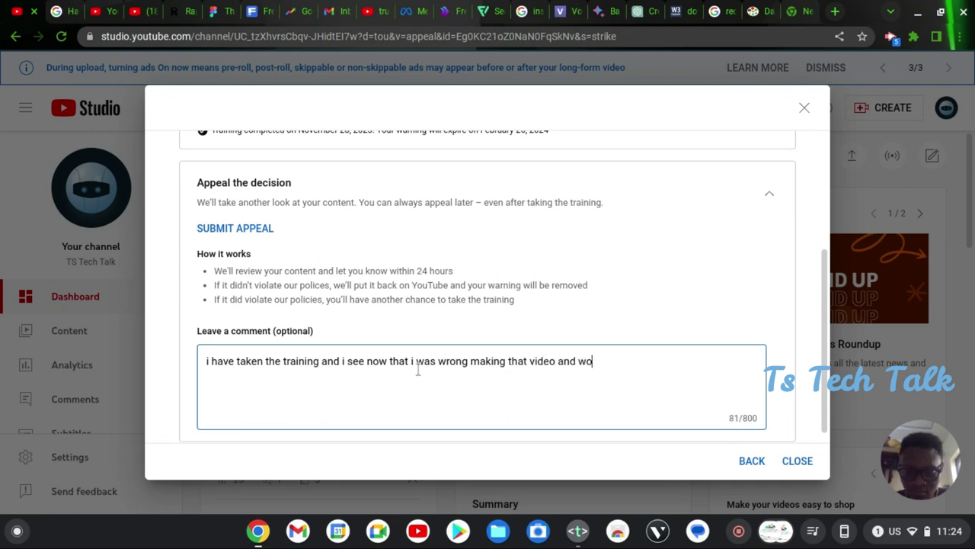
text(uld not do such )
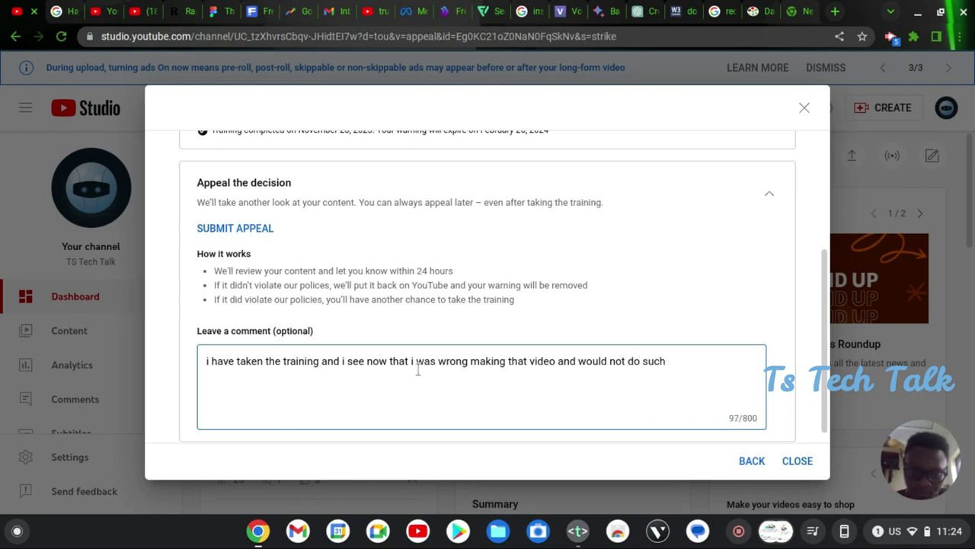
text(again)
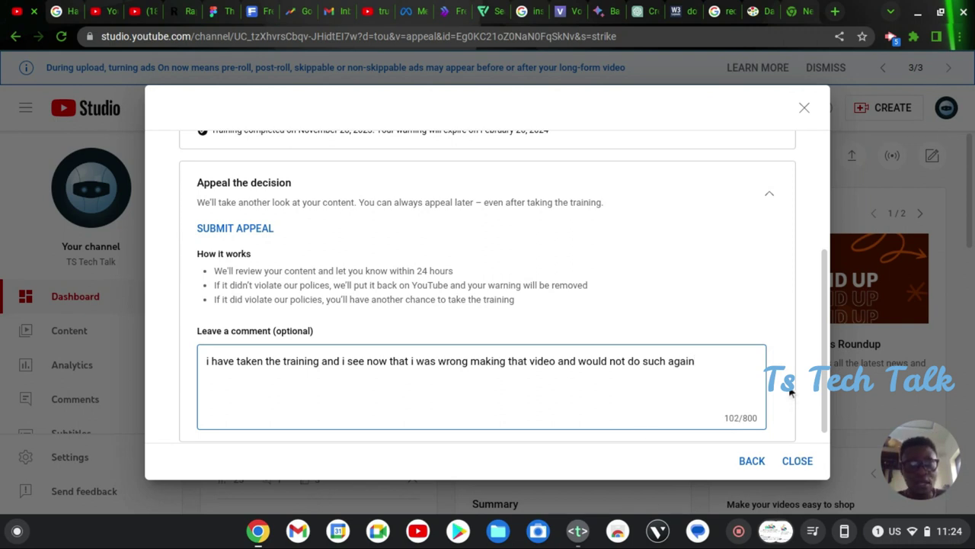
- Check the "Take action" page once more and close it without submitting the appeal, returning to the channel dashboard
scroll(790, 392, down, 1)
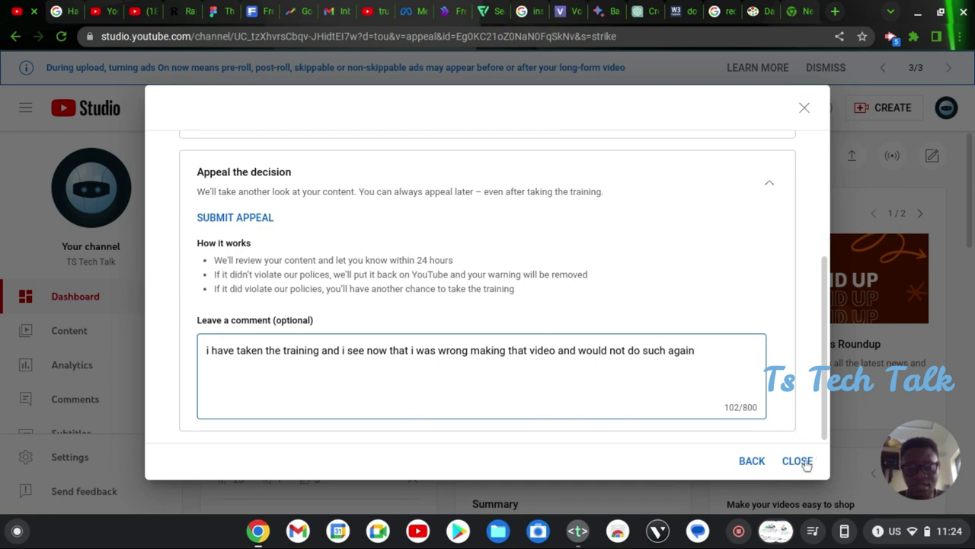
scroll(660, 320, up, 5)
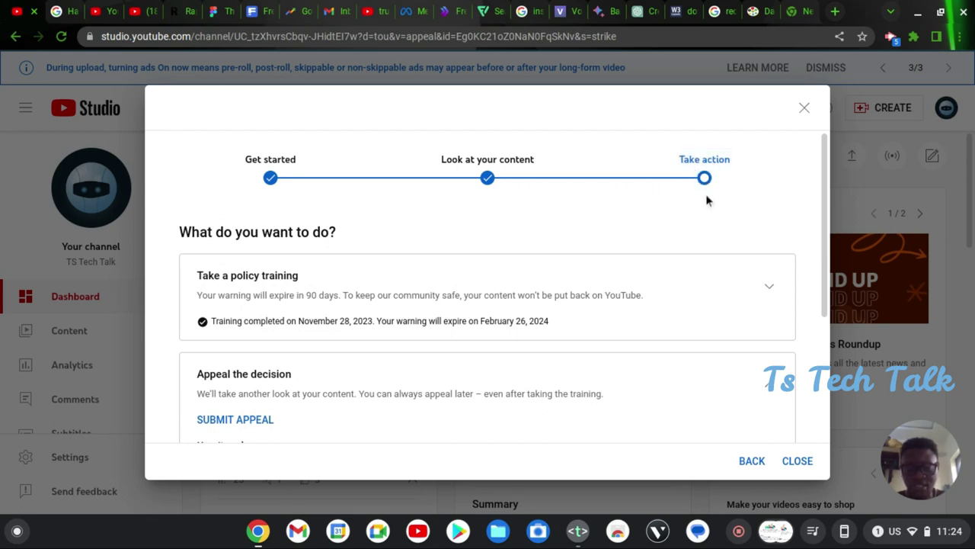
click(795, 466)
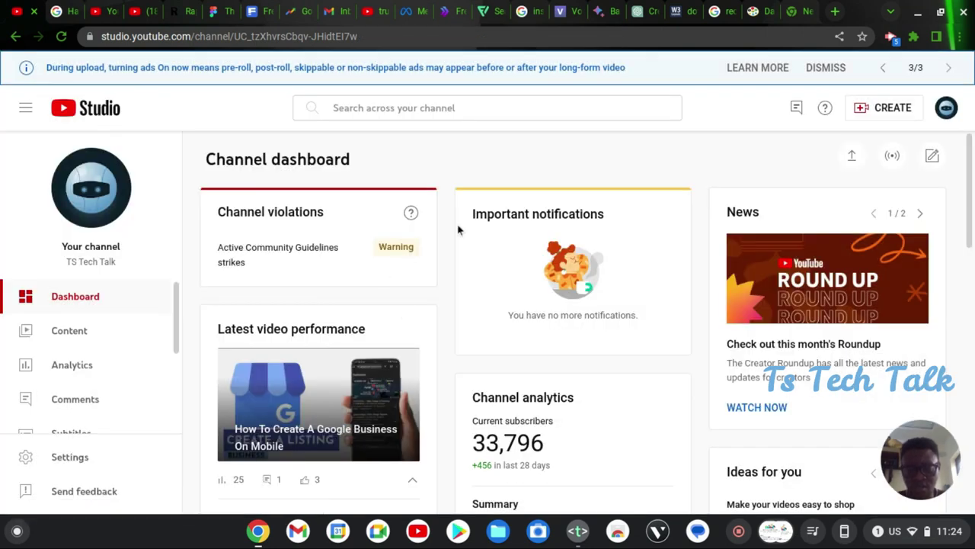
- Open the active Community Guidelines strikes from the dashboard, review the warning details and training entry, and close the summary
click(303, 250)
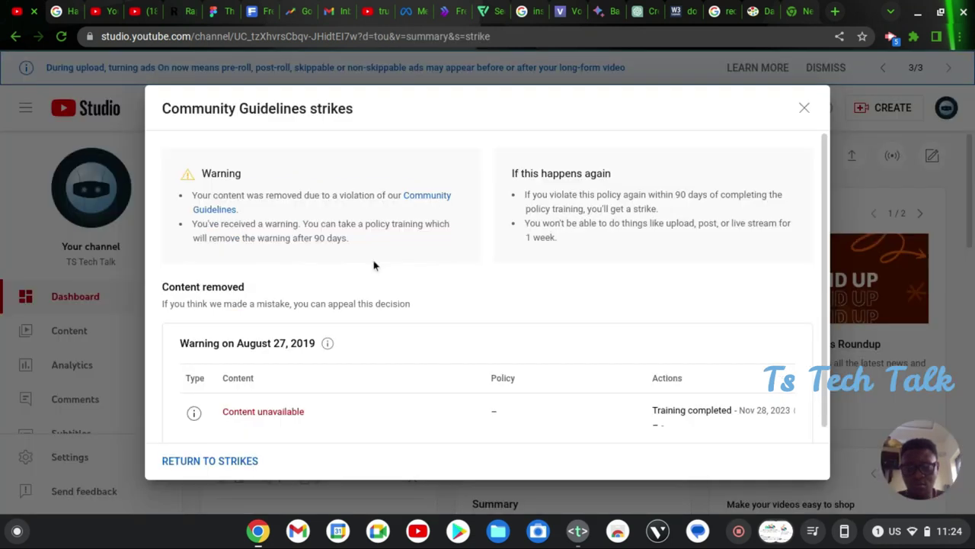
scroll(718, 326, down, 1)
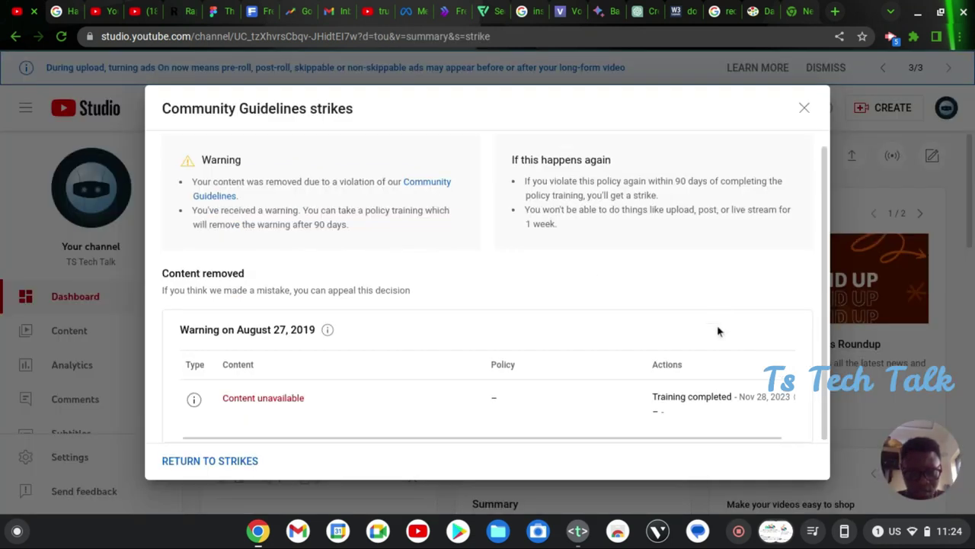
scroll(607, 297, up, 1)
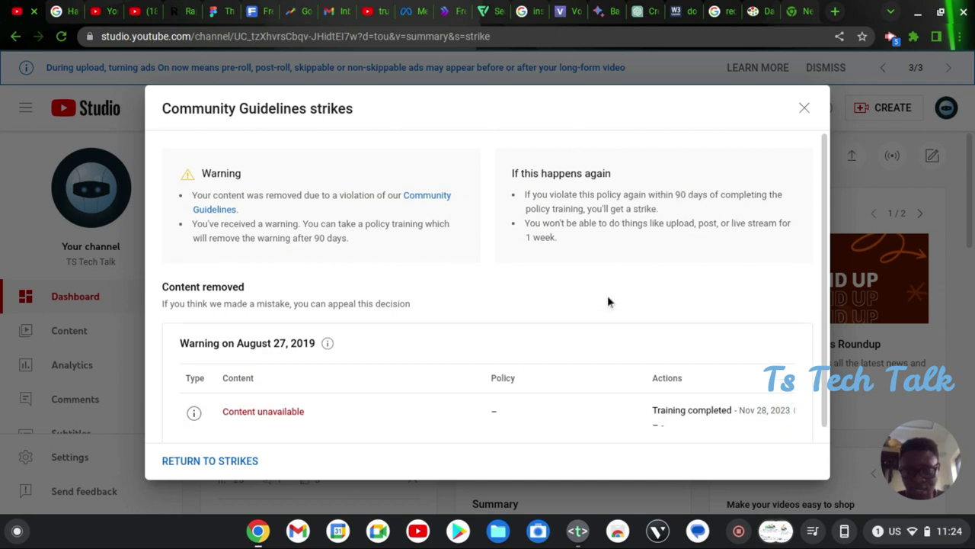
scroll(633, 303, down, 1)
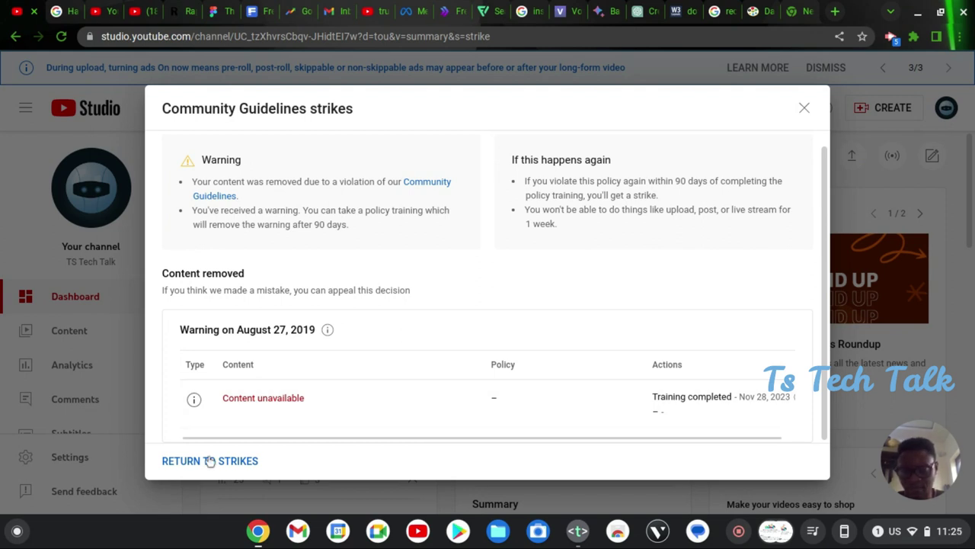
scroll(208, 460, up, 1)
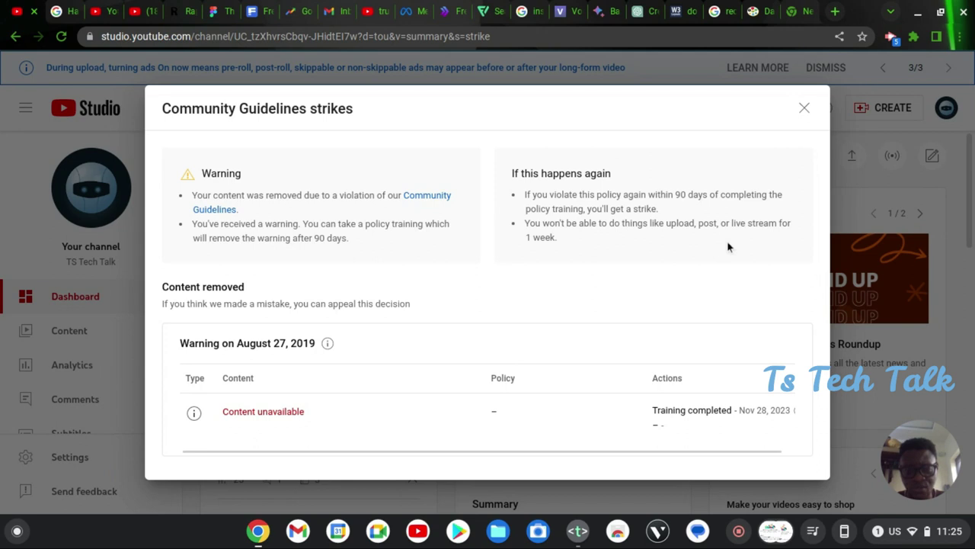
click(805, 110)
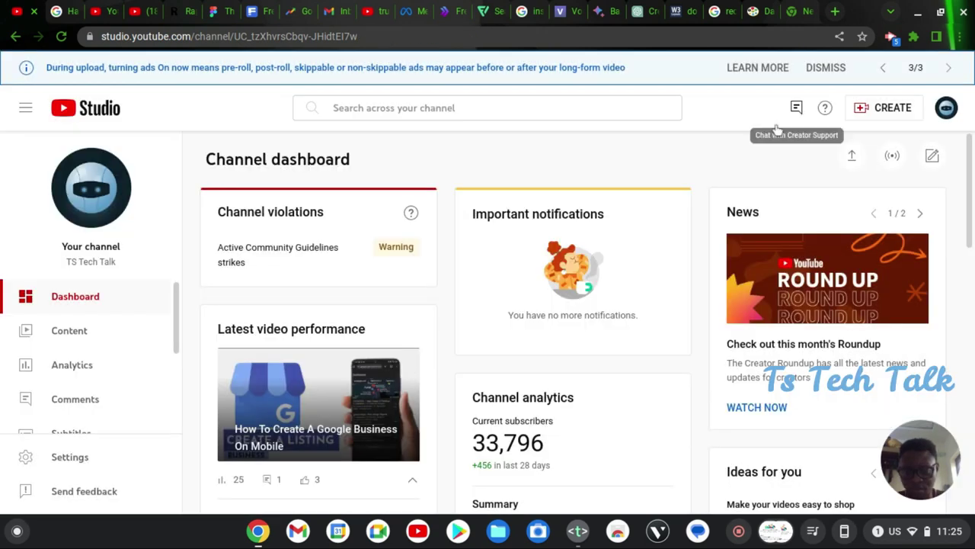
- Reopen the Community Guidelines strikes summary, check the training status in the Actions column of the warning entry, and close it
click(314, 252)
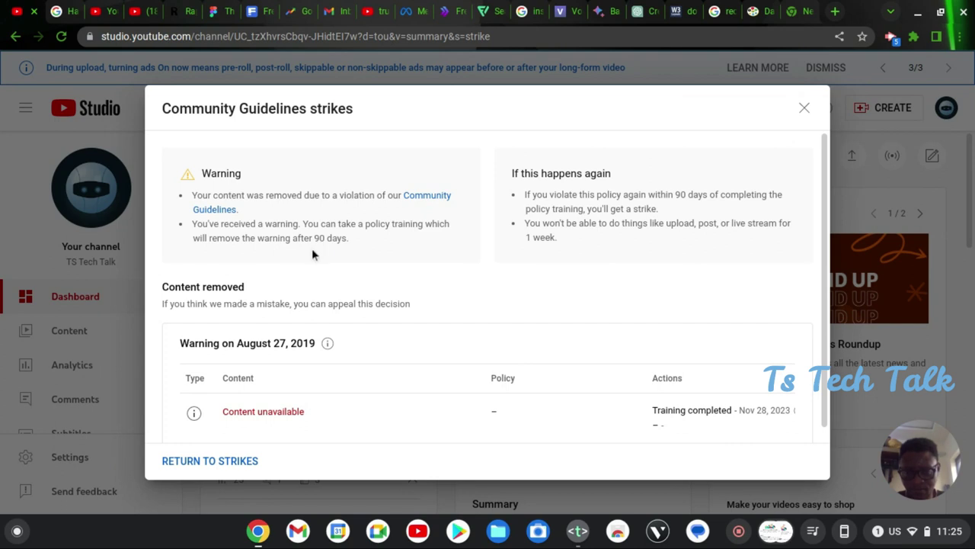
scroll(460, 366, down, 1)
scroll(460, 366, up, 1)
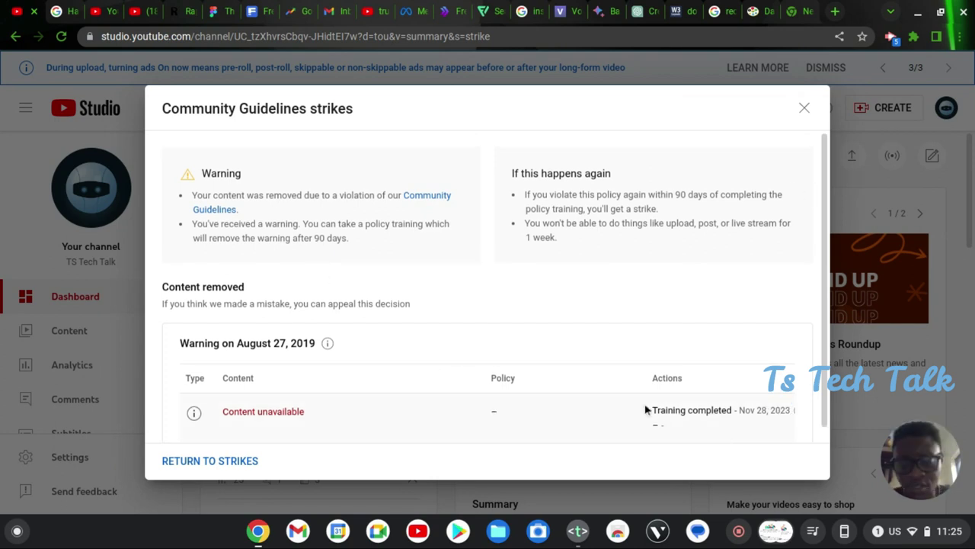
scroll(645, 410, right, 1)
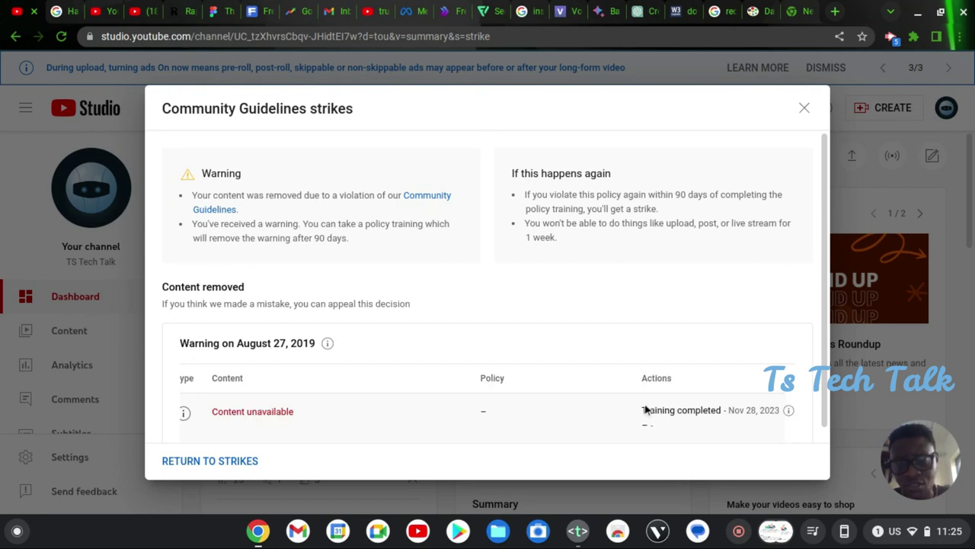
click(805, 109)
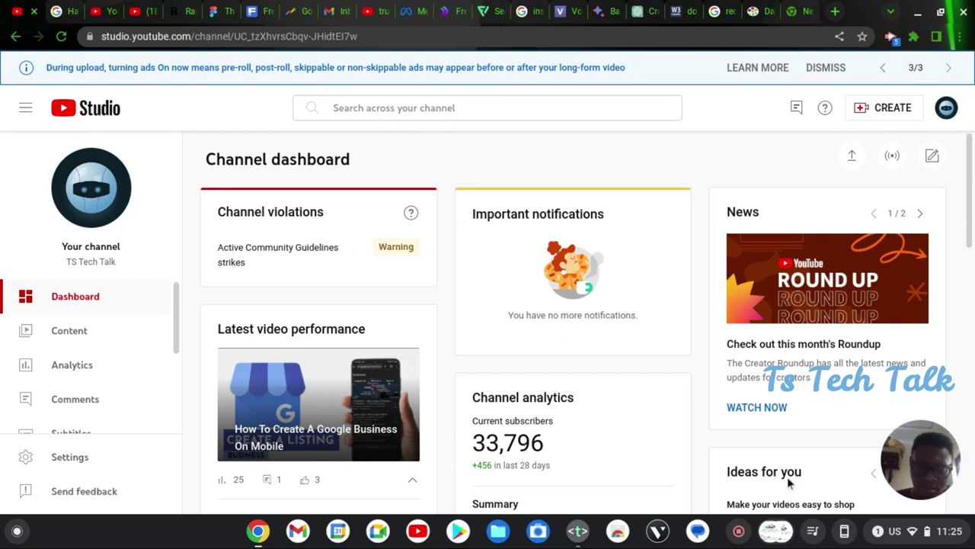
- View the saved screenshot of the completed policy training from the recent screen captures and close the image viewer
click(776, 529)
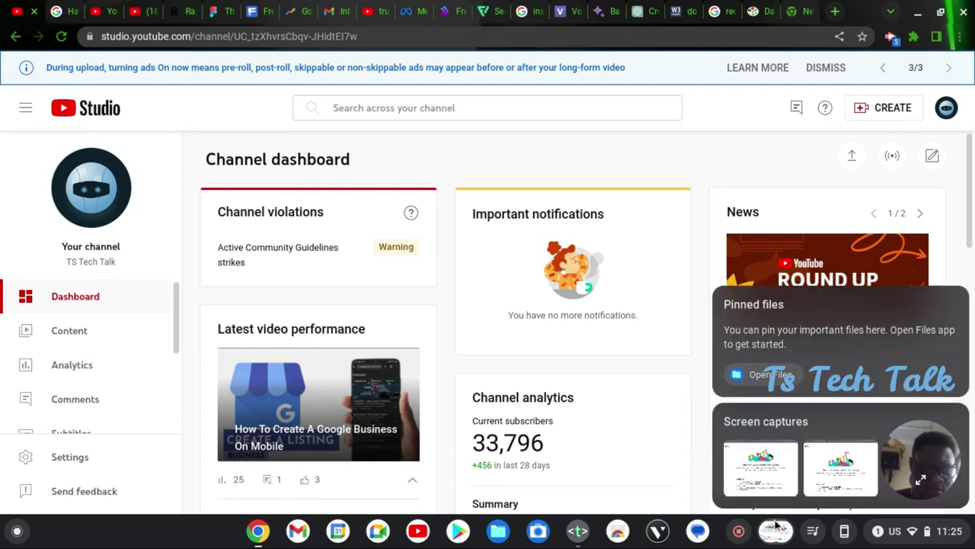
click(762, 466)
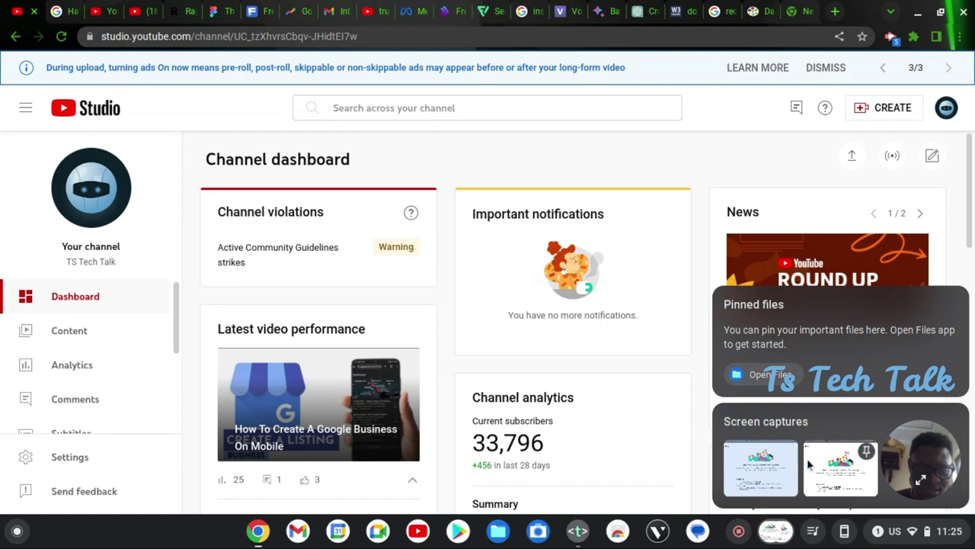
double_click(756, 463)
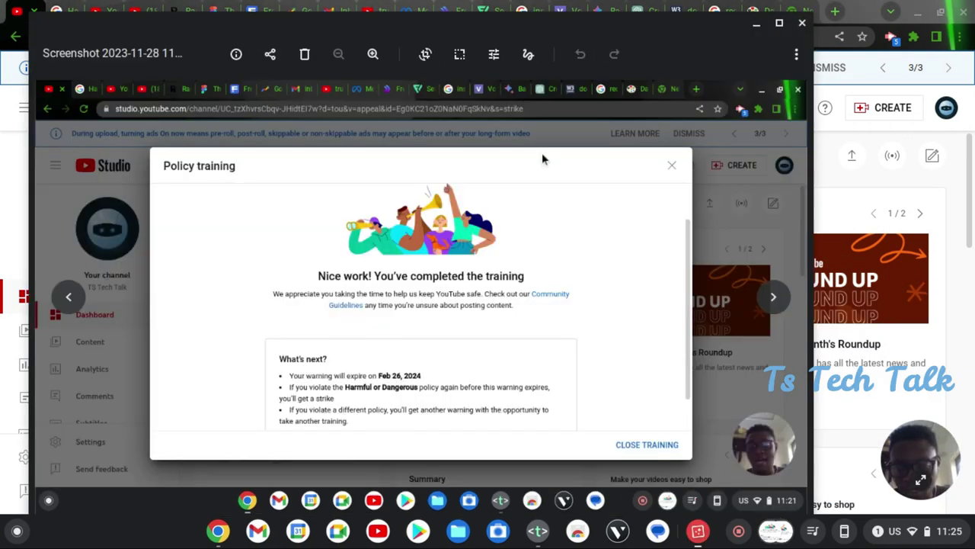
click(803, 26)
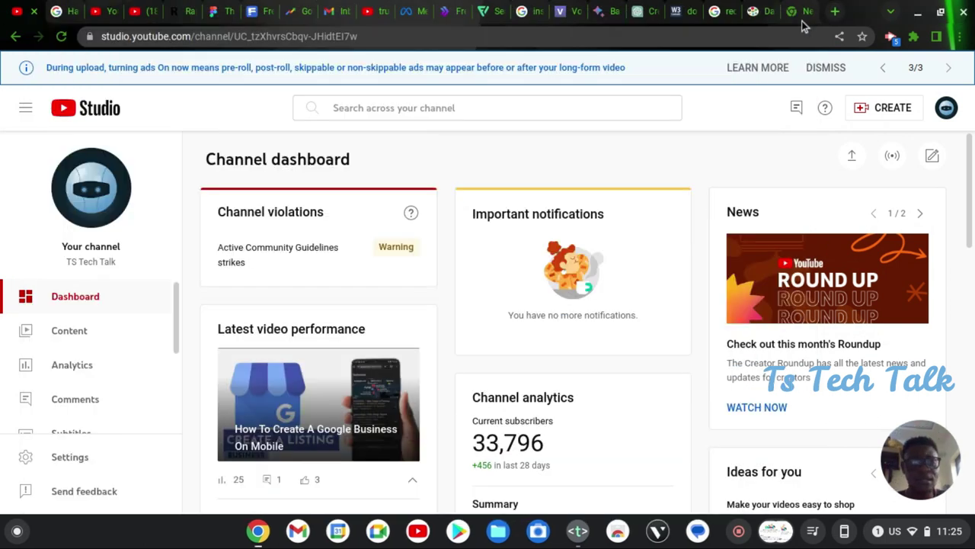